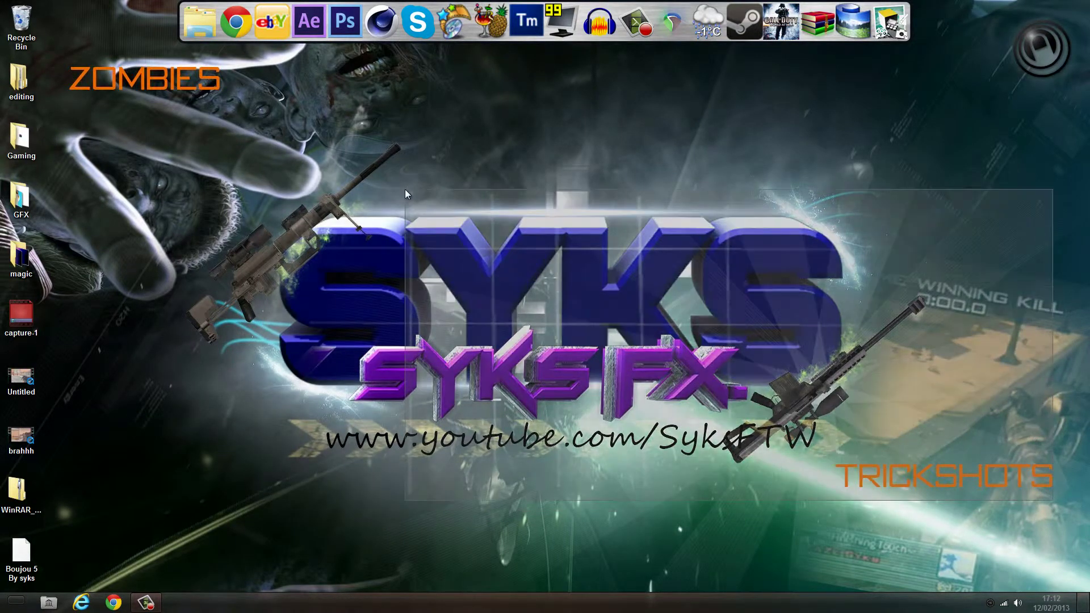
- Move the WinRAR archive icon onto the wallpaper and the Boujou 5 By syks icon into the freed slot
drag(248, 164, 938, 497)
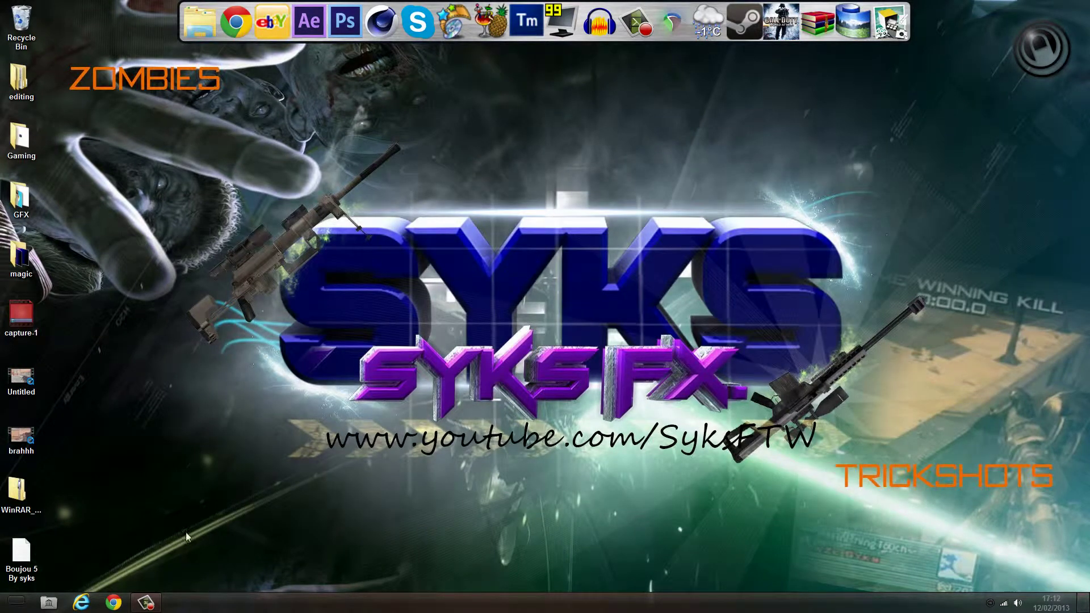
drag(23, 507, 200, 354)
drag(23, 552, 29, 471)
- Open the WinRAR archive and its full-version folder showing the 32Bit and 64Bit folders
double_click(192, 375)
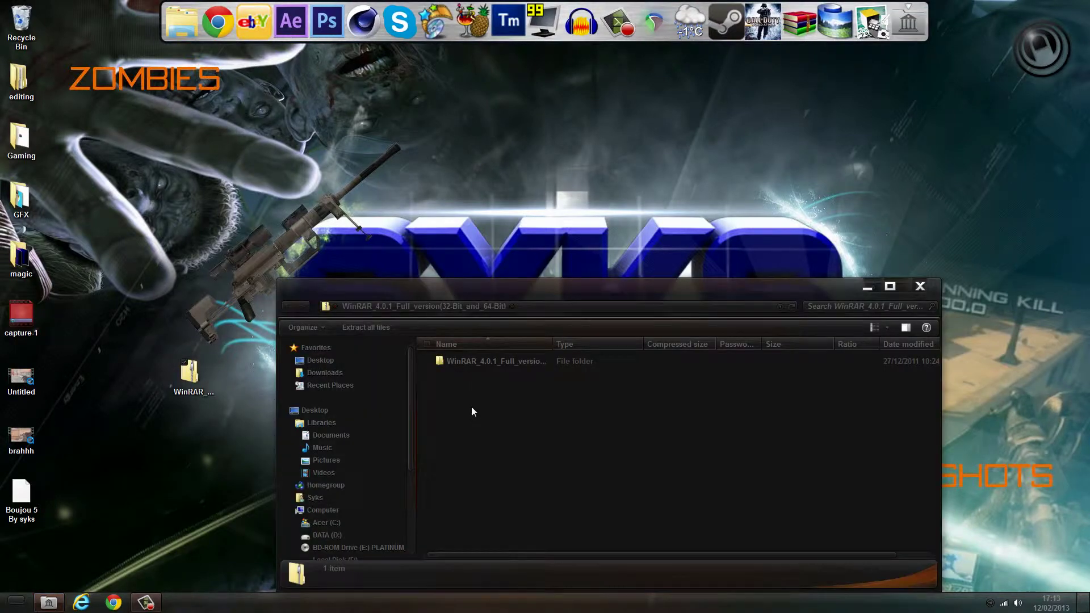
double_click(485, 362)
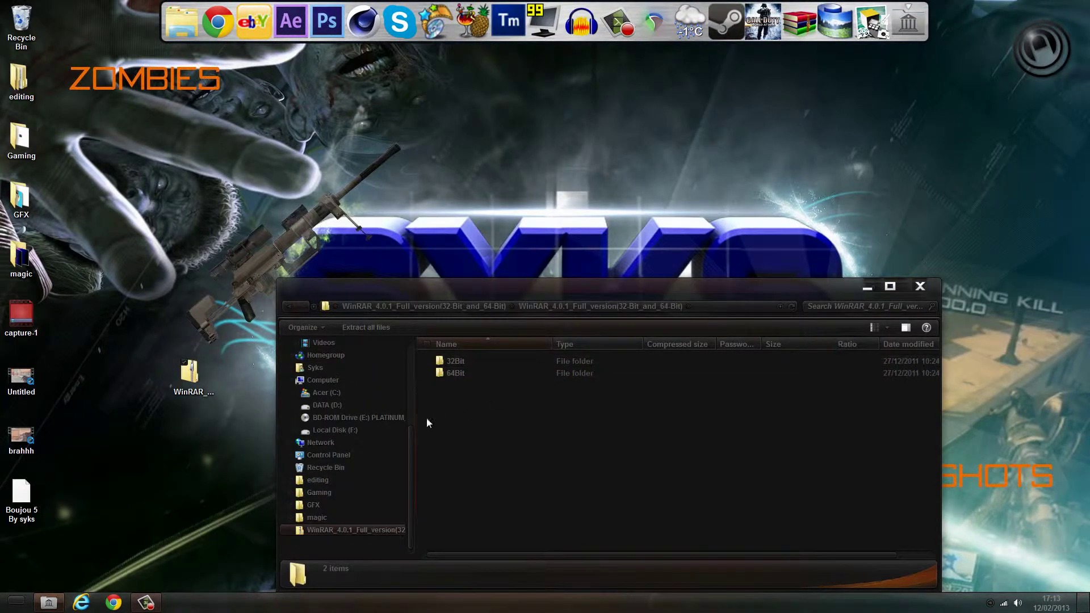
click(464, 377)
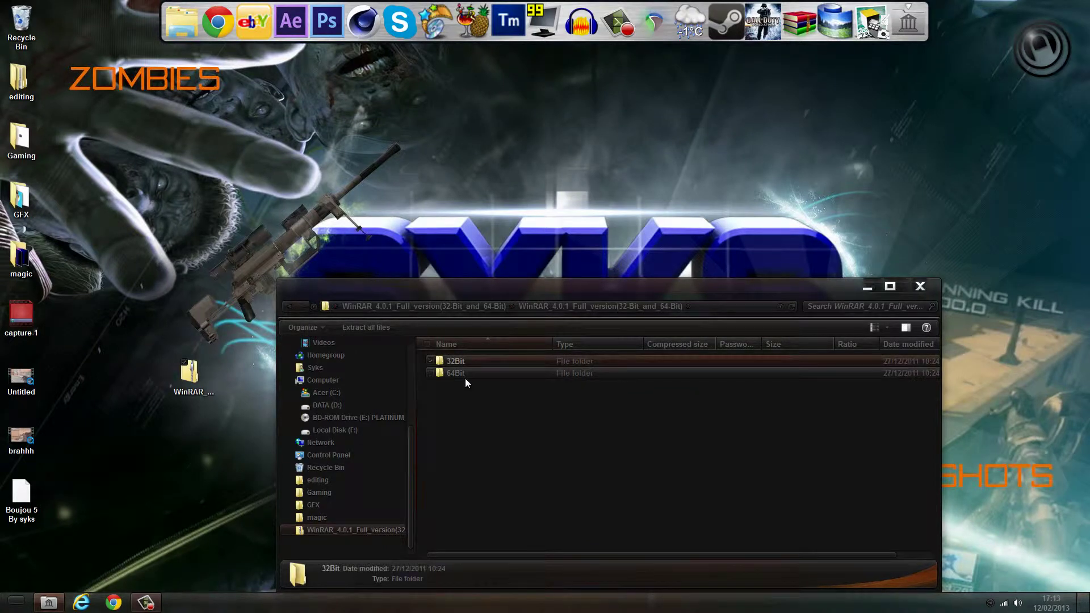
click(482, 358)
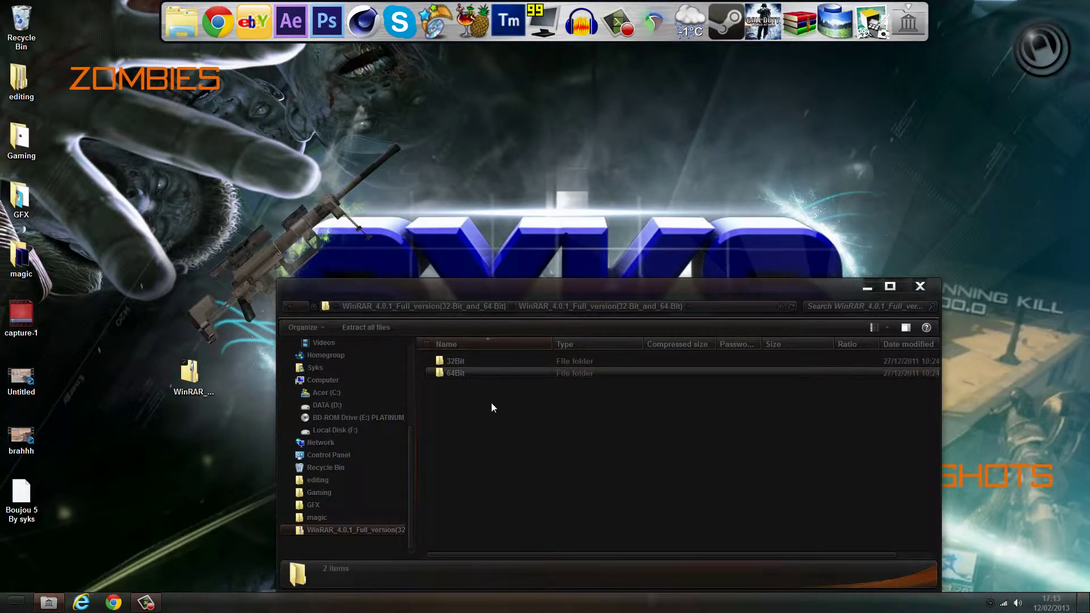
- Check Computer's system properties to confirm a 64-bit operating system
click(16, 600)
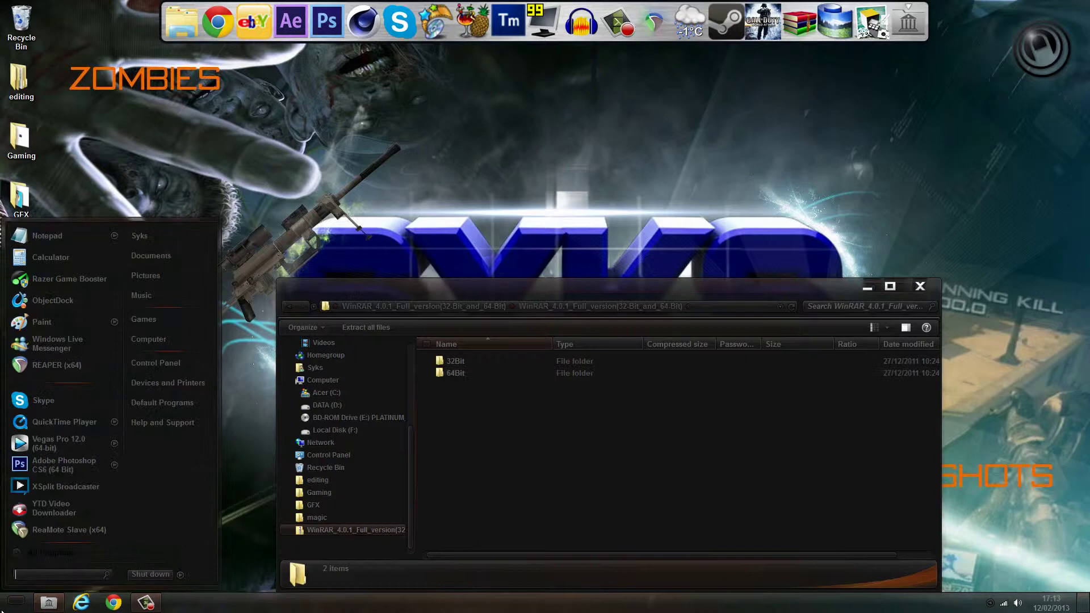
right_click(162, 346)
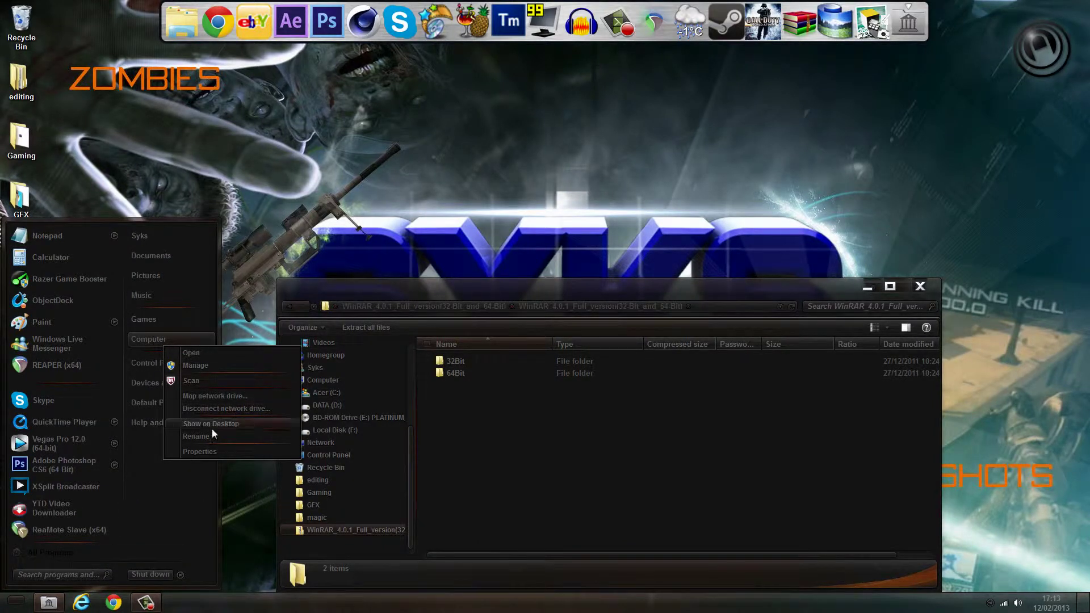
click(209, 451)
scroll(465, 396, down, 1)
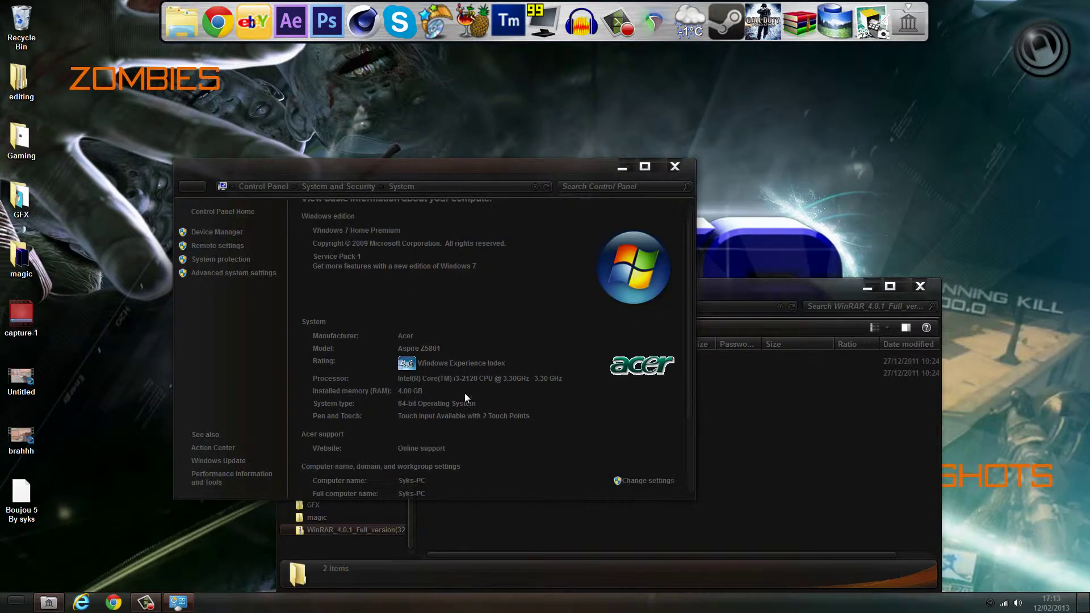
scroll(369, 408, down, 1)
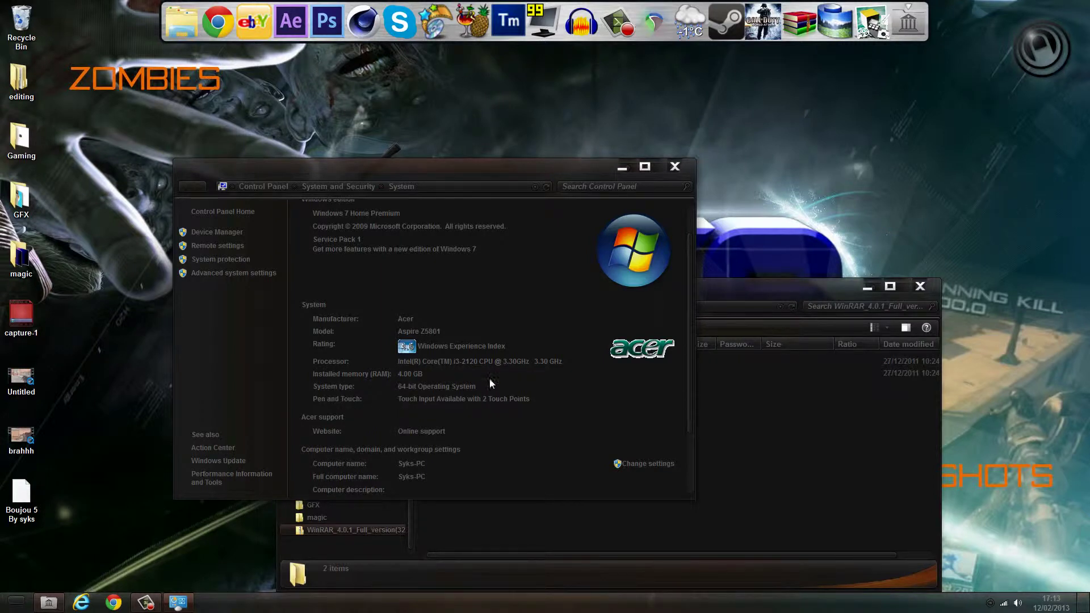
- Install WinRAR 4.01 64-bit from winrar-x64-401 into C:\Program Files\WinRAR with default integration settings
click(675, 167)
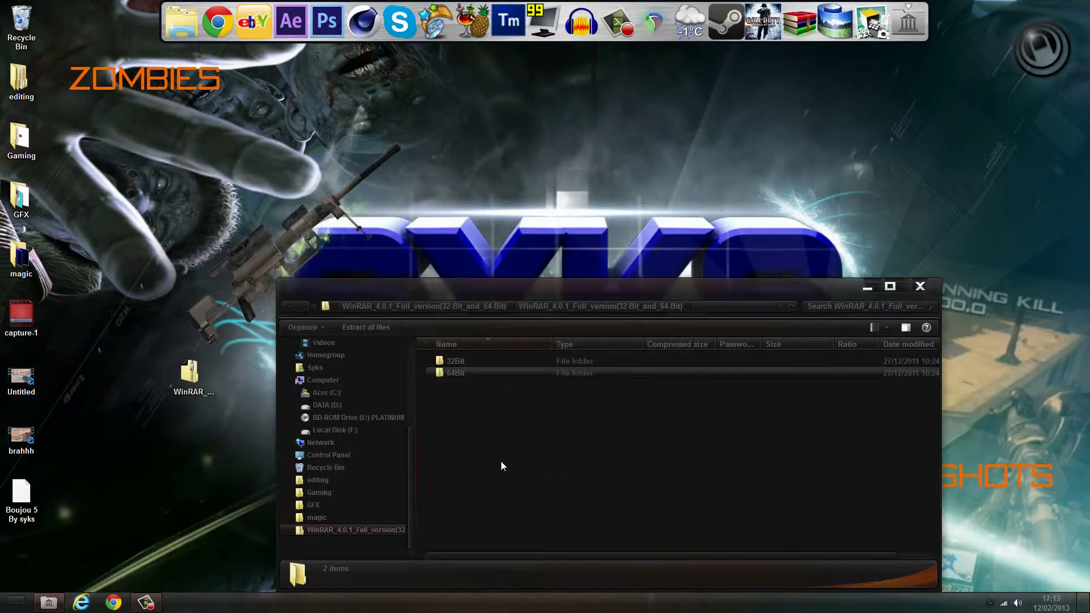
double_click(468, 376)
double_click(471, 370)
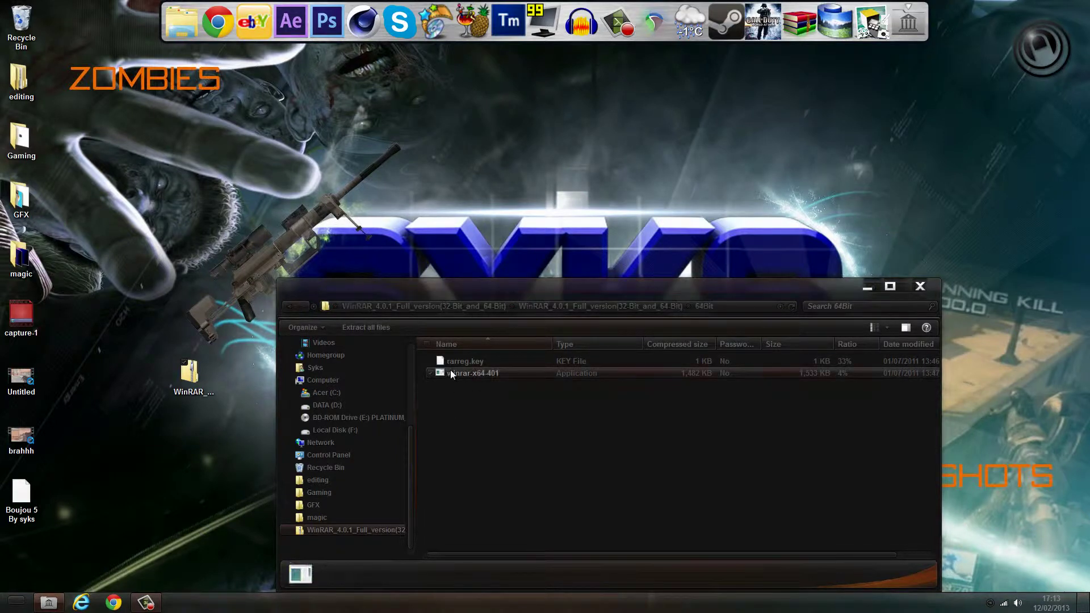
click(550, 325)
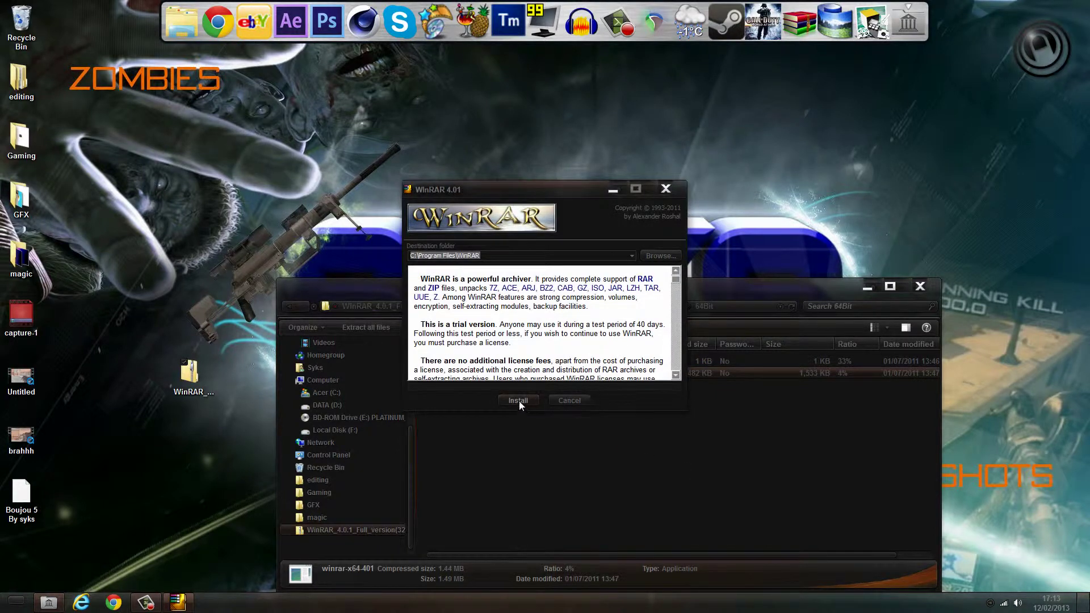
click(519, 401)
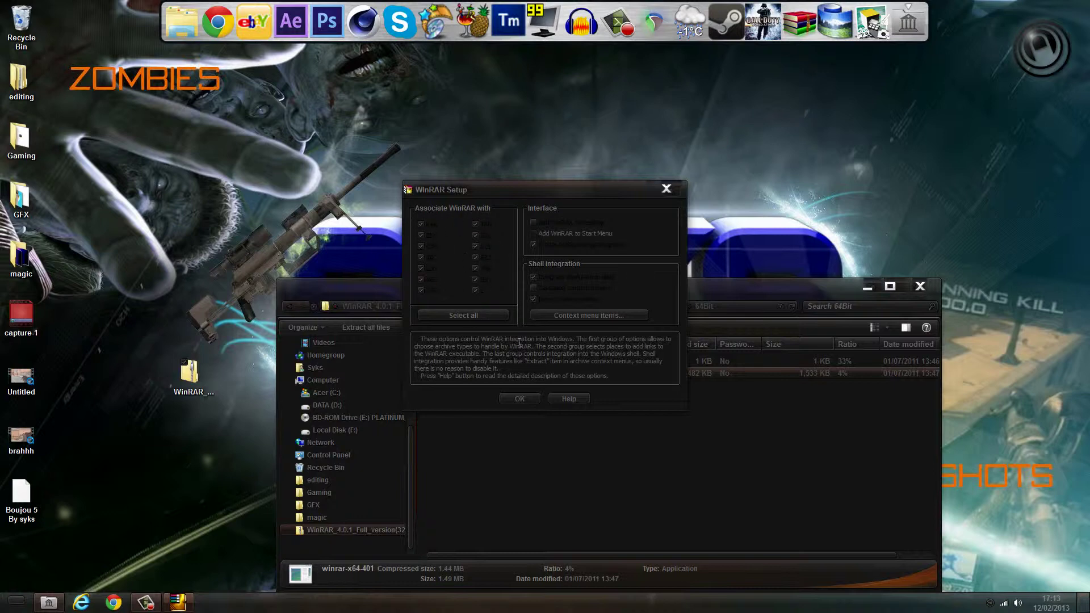
click(532, 402)
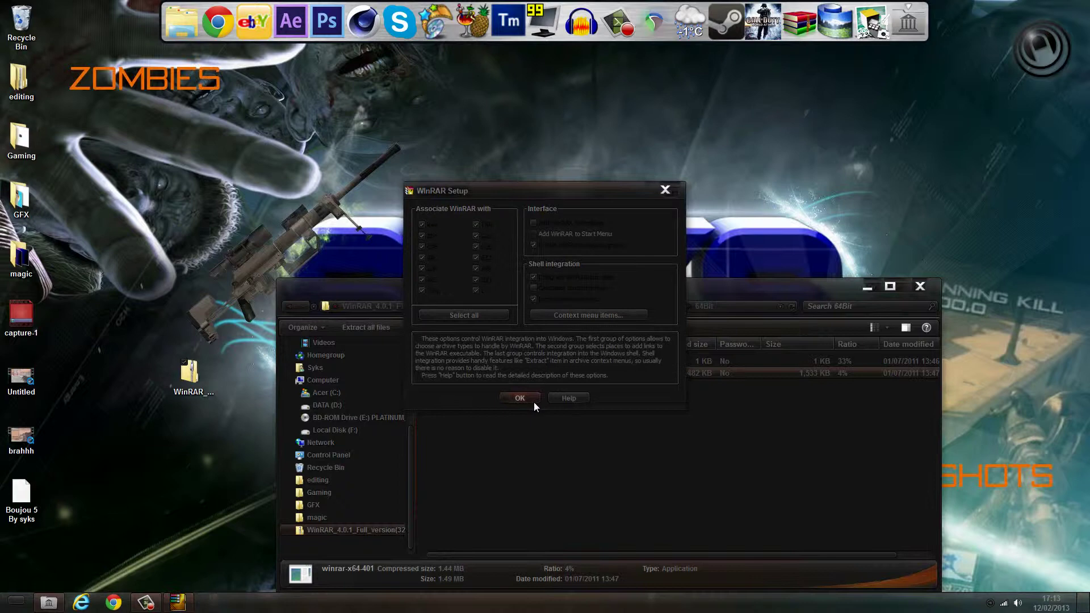
click(543, 397)
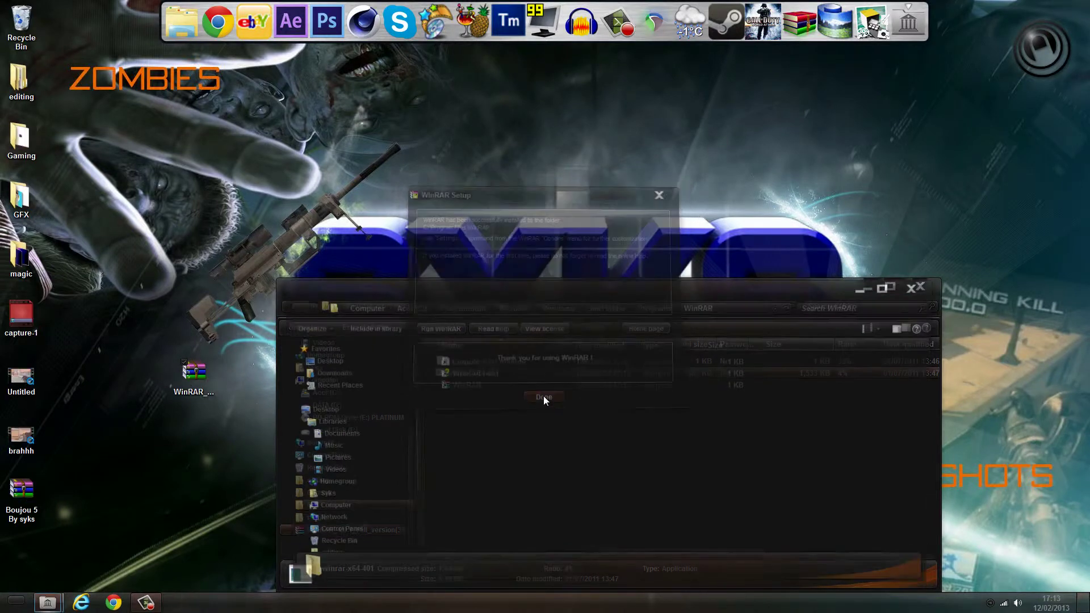
- Open WinRAR's Program Files folder from the shortcut and place it beside the 64Bit window
click(465, 384)
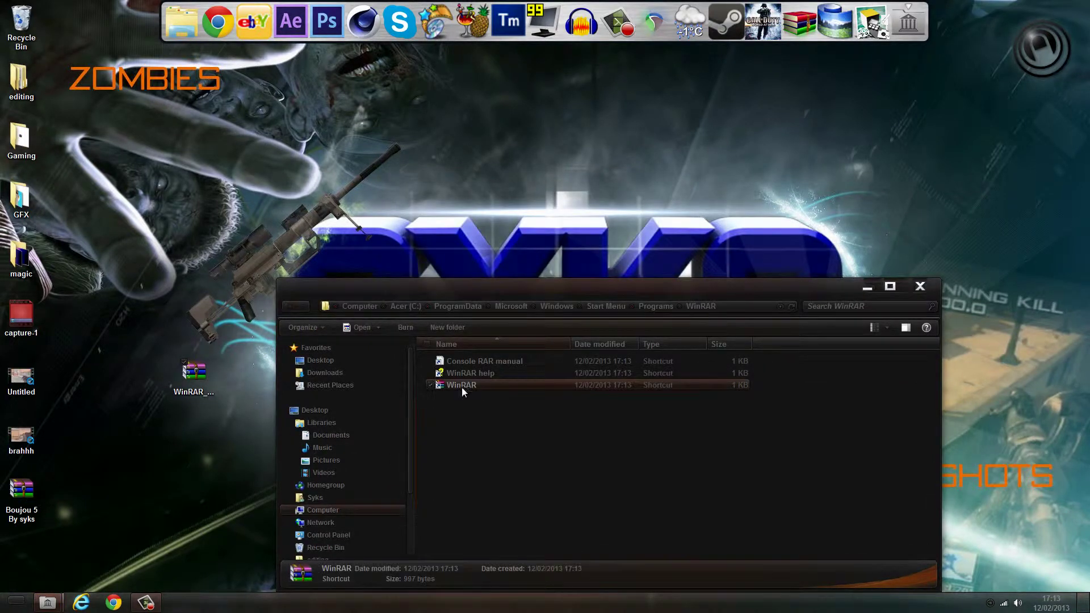
right_click(462, 386)
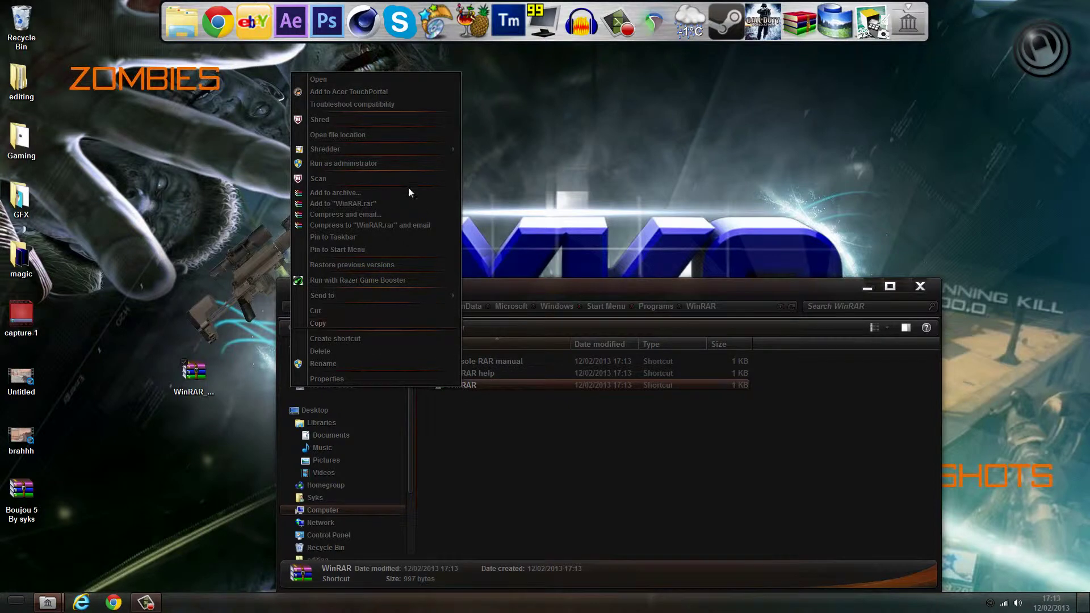
click(335, 136)
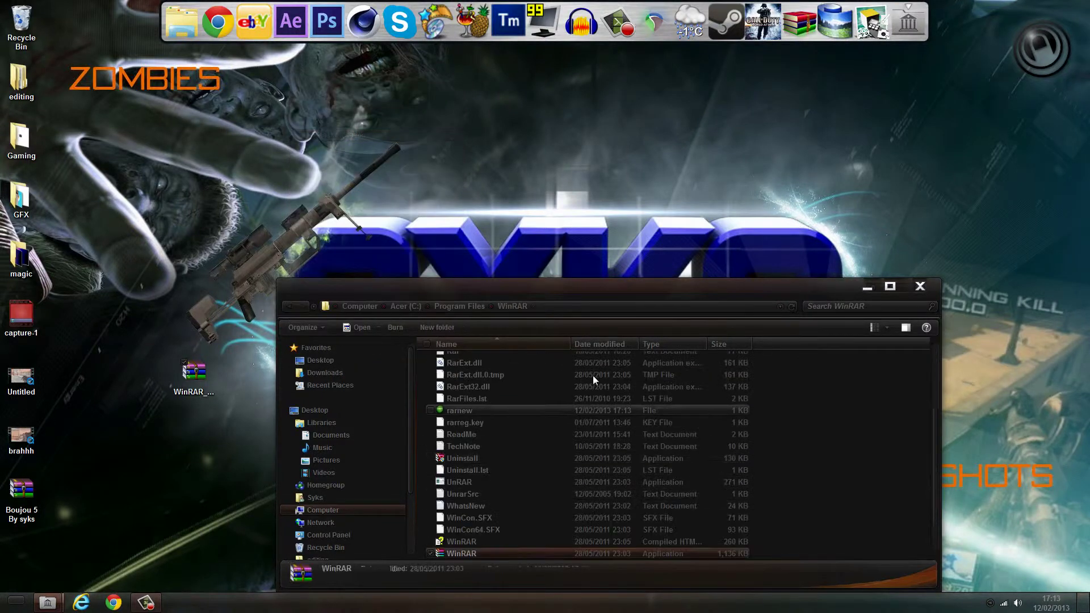
drag(537, 294, 197, 217)
drag(640, 282, 821, 259)
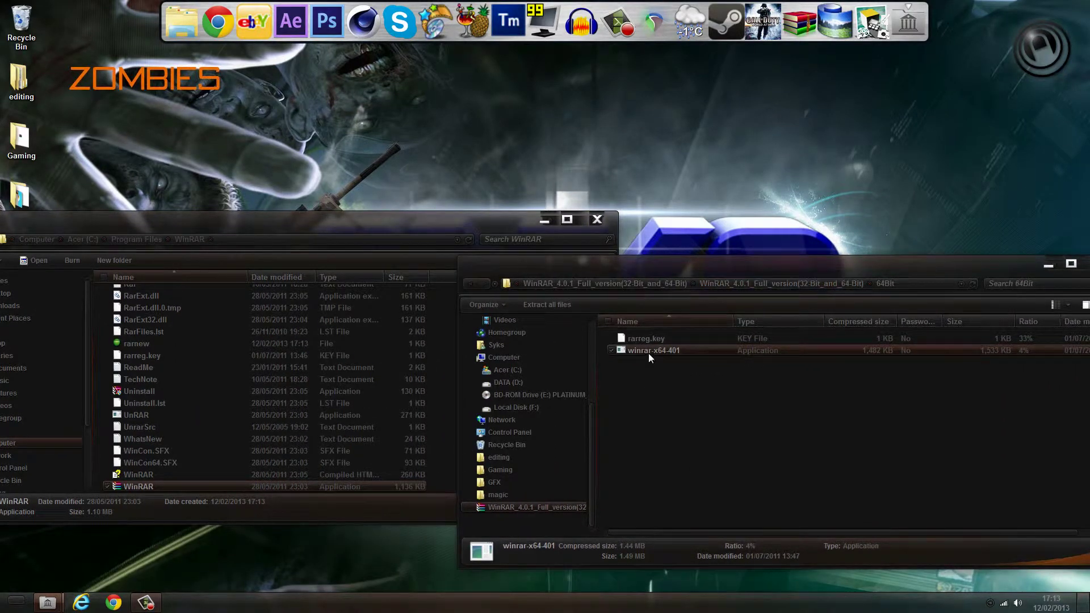
- Copy rarreg.key into Program Files\WinRAR, replacing the existing file with administrator permission
click(649, 339)
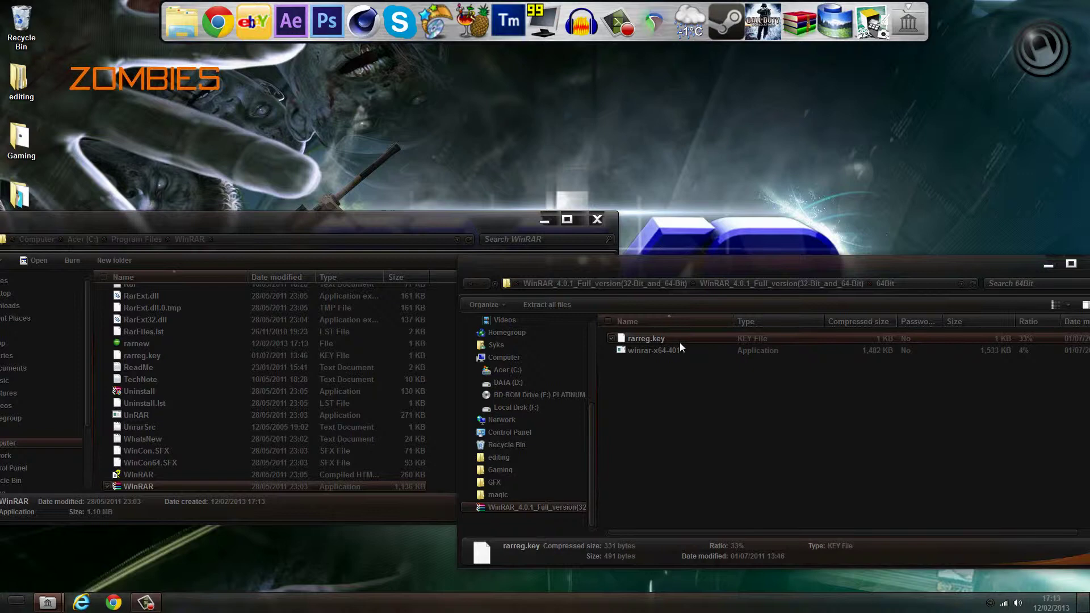
drag(679, 342, 450, 358)
click(475, 256)
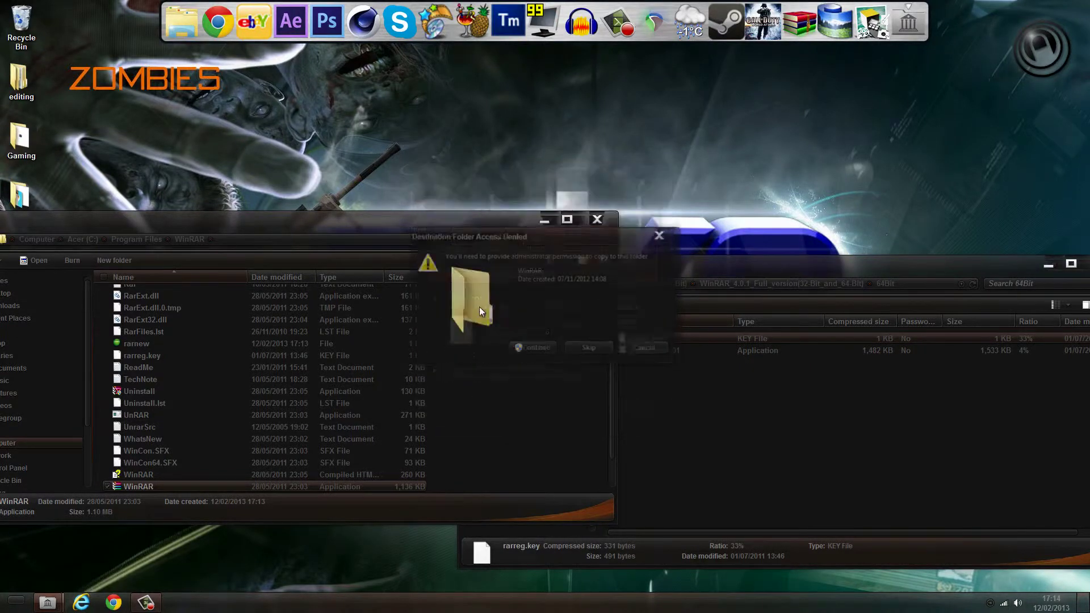
click(540, 355)
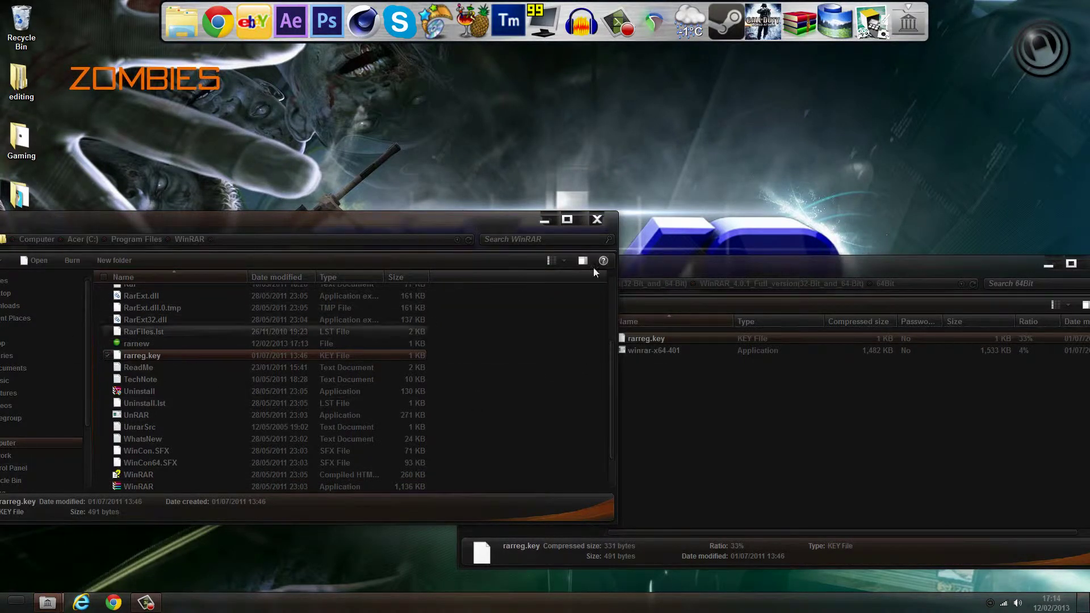
click(598, 221)
drag(577, 262, 446, 245)
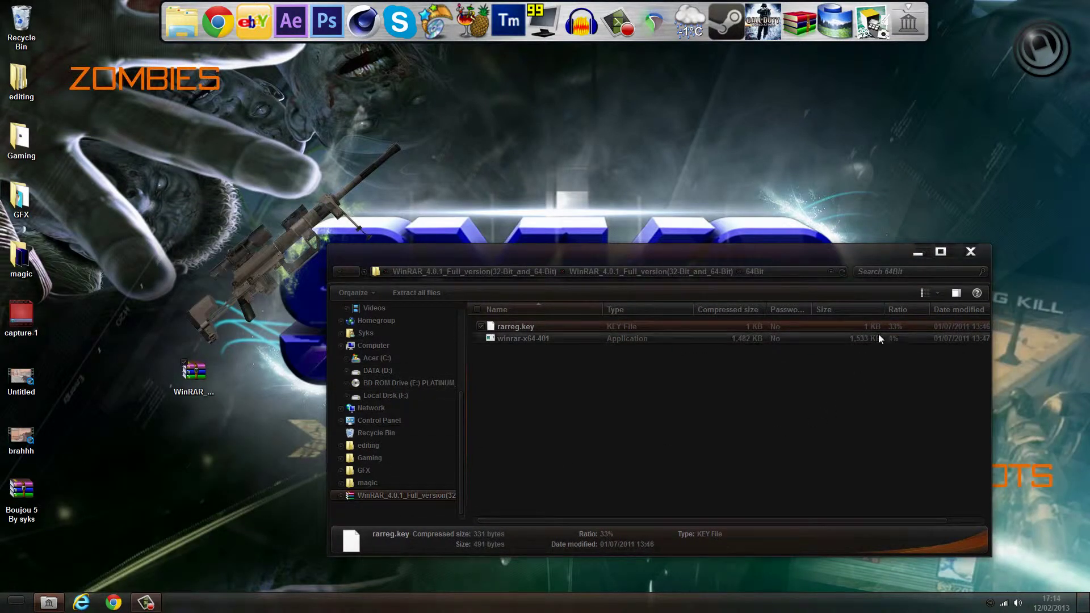
- Open the Boujou 5 By syks archive and read its Instructions text
click(971, 252)
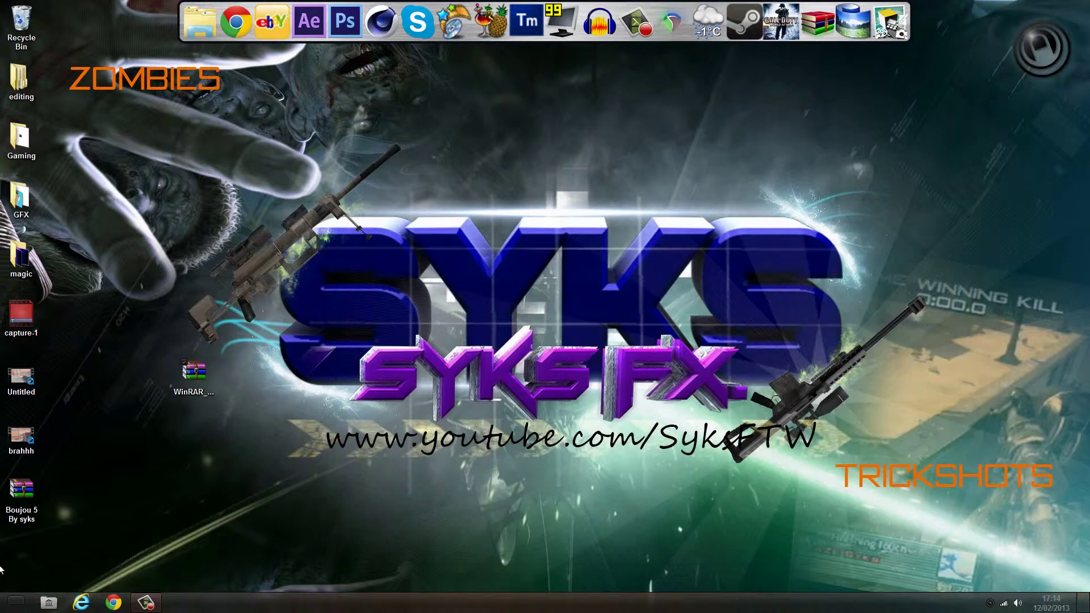
click(47, 508)
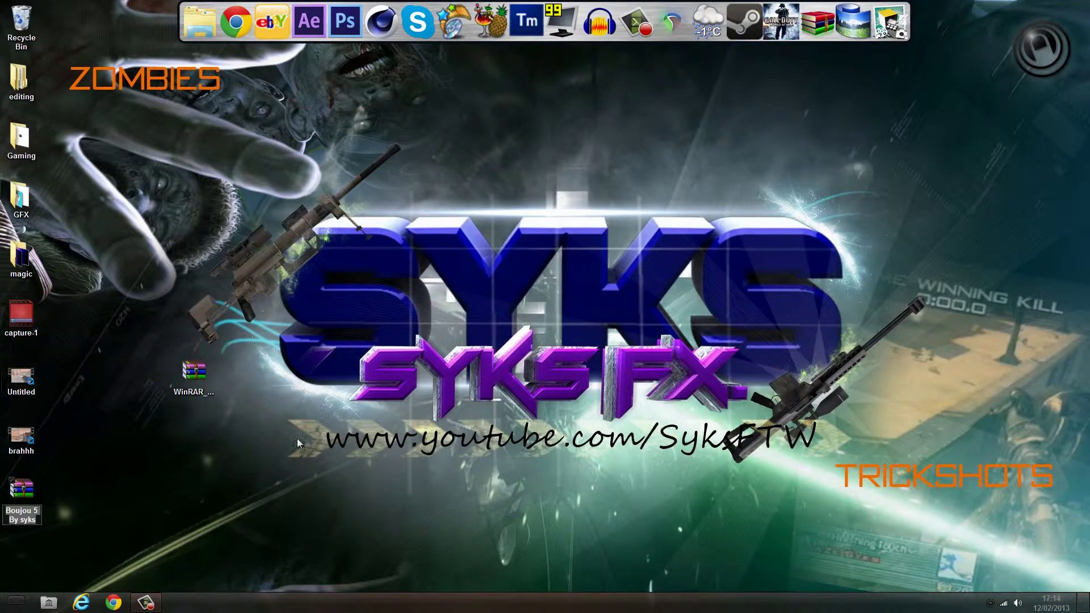
double_click(8, 496)
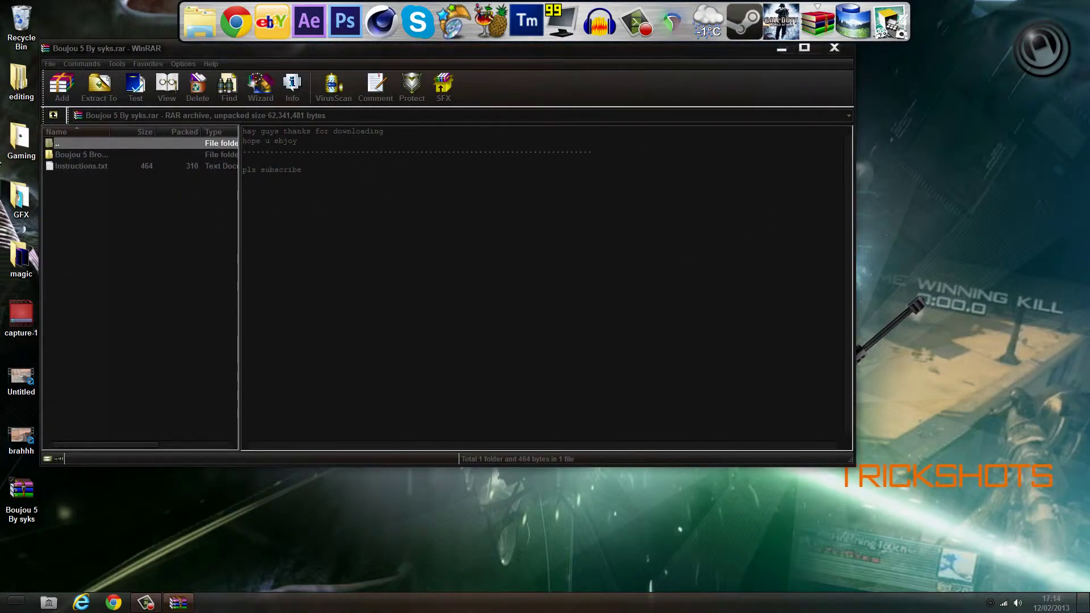
double_click(80, 166)
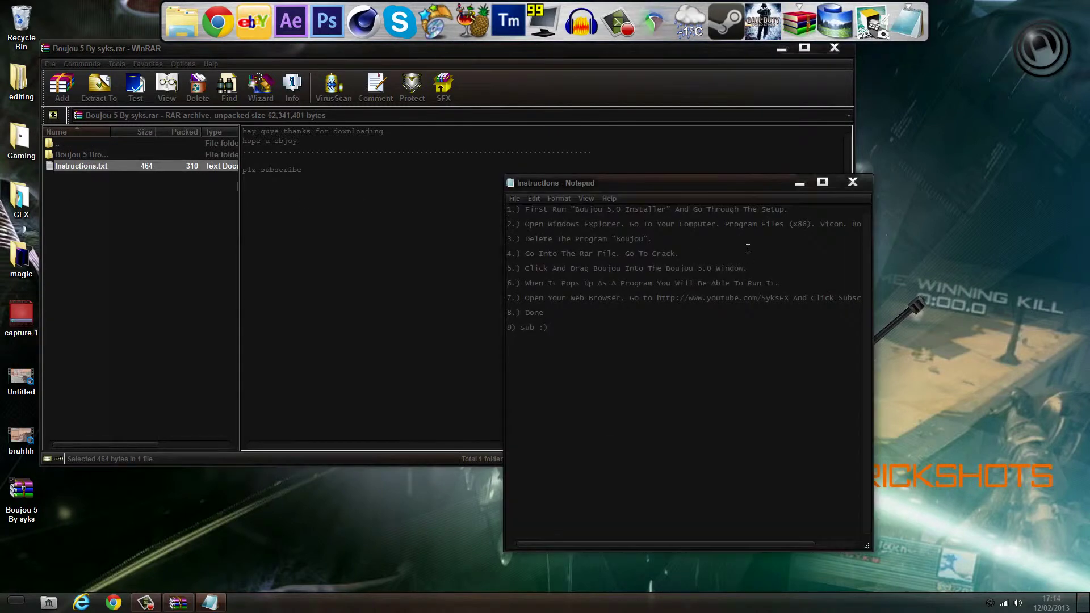
click(860, 181)
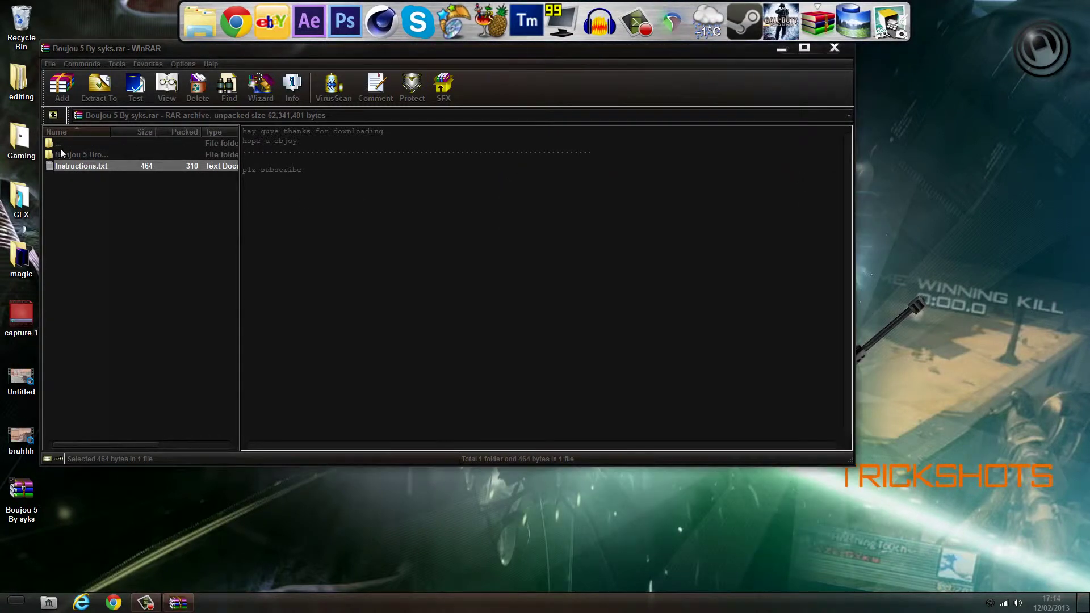
- Extract the Boujou 5 folder onto the desktop and close the archive
drag(126, 57, 538, 138)
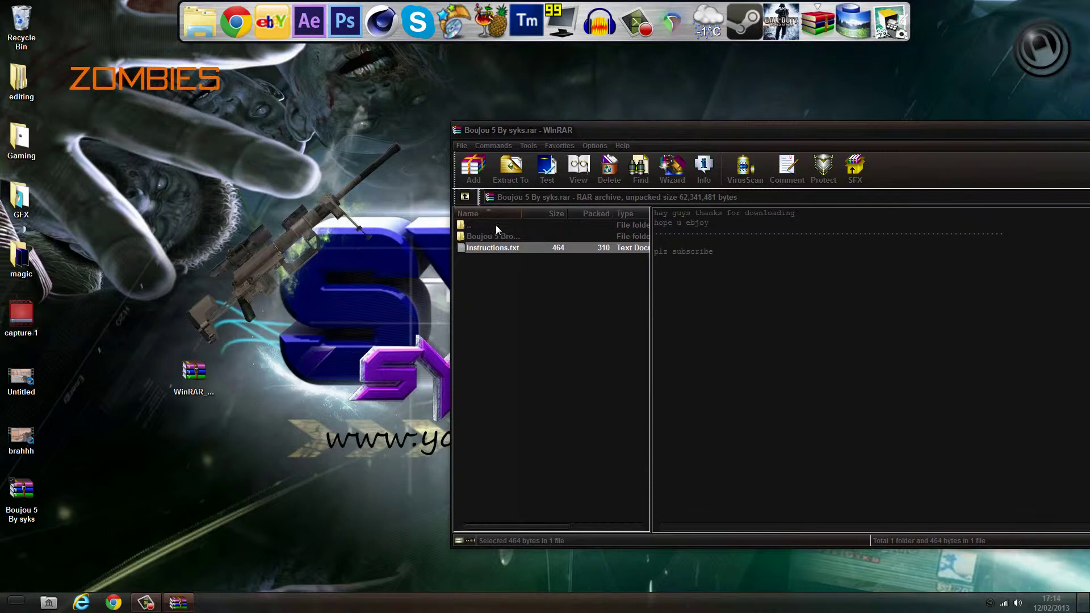
drag(495, 230, 218, 257)
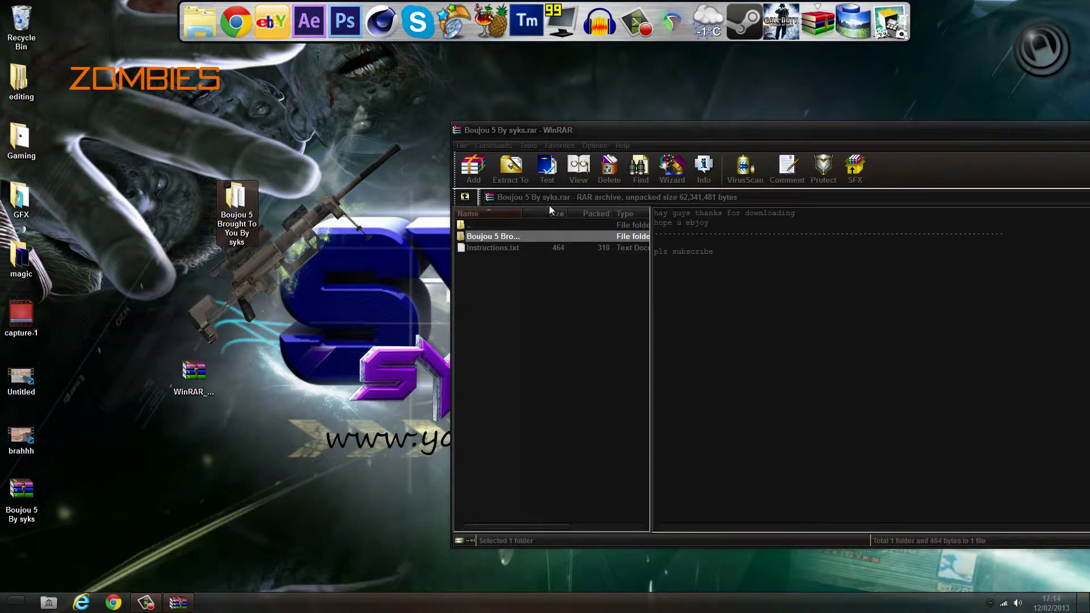
drag(874, 130, 606, 150)
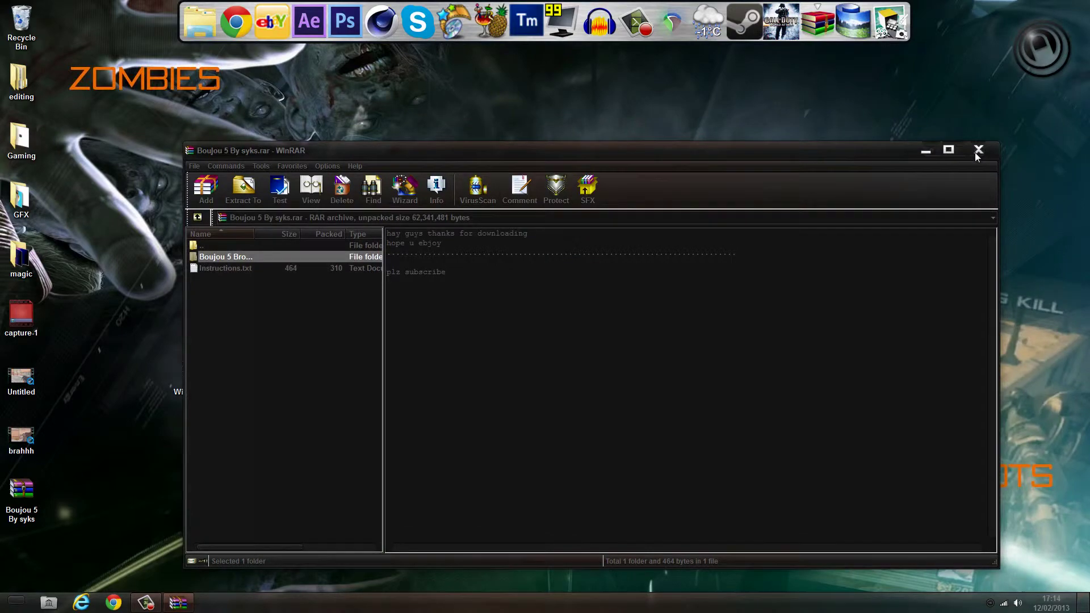
click(977, 150)
- Run the boujou 5.0 Installer, accept the licence and default Vicon install folder, and finish
double_click(234, 199)
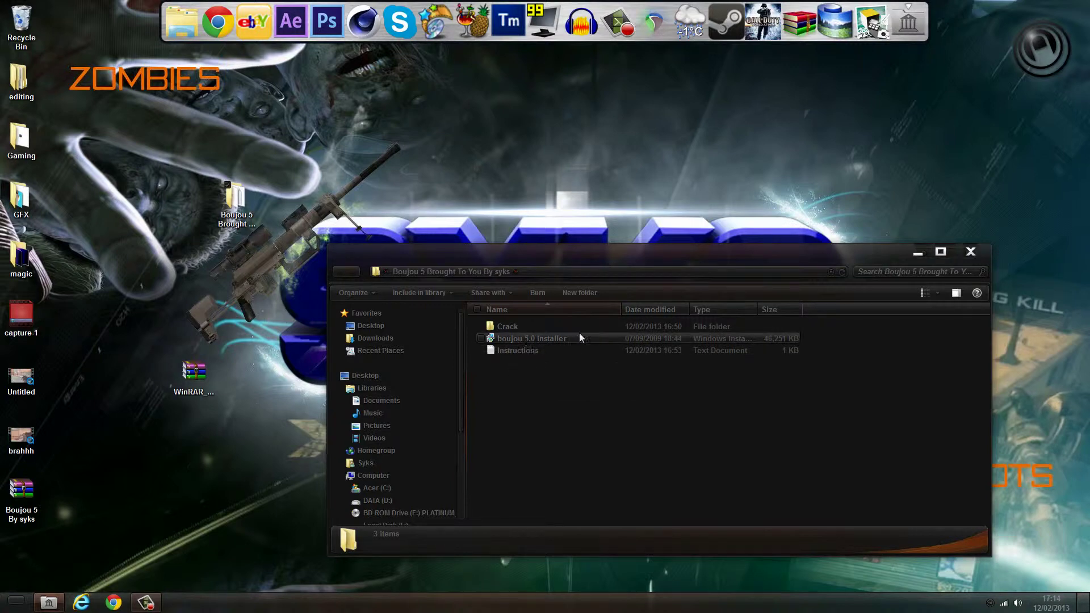
click(519, 327)
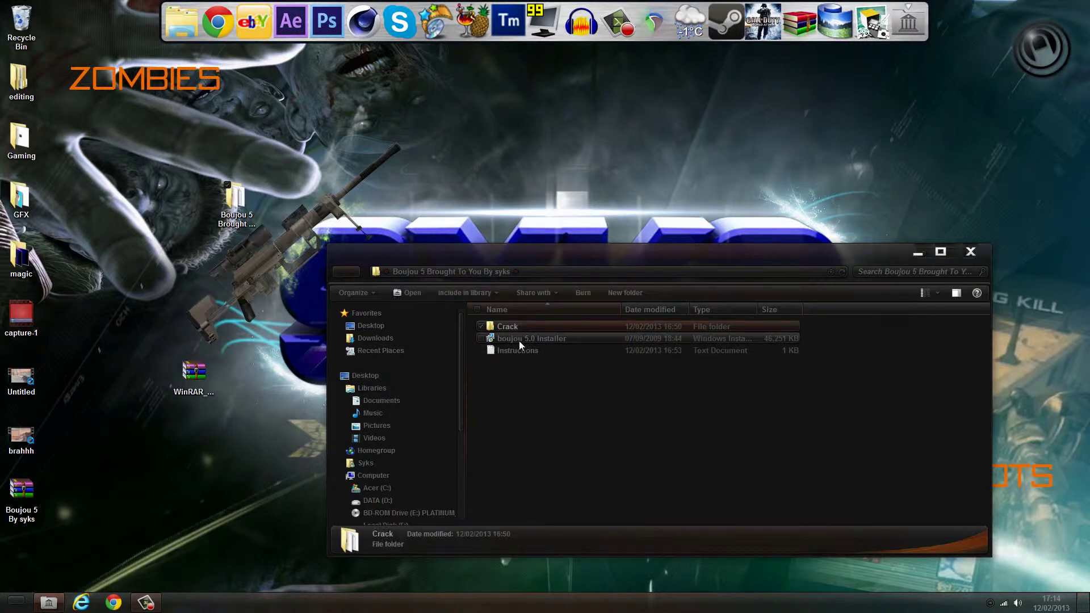
double_click(519, 341)
click(596, 395)
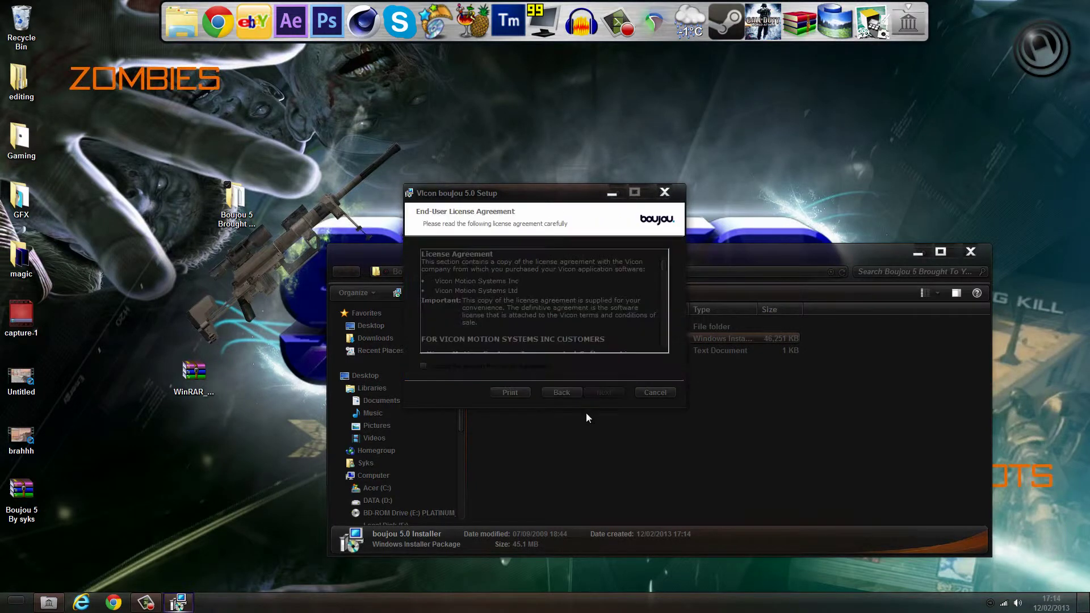
click(600, 389)
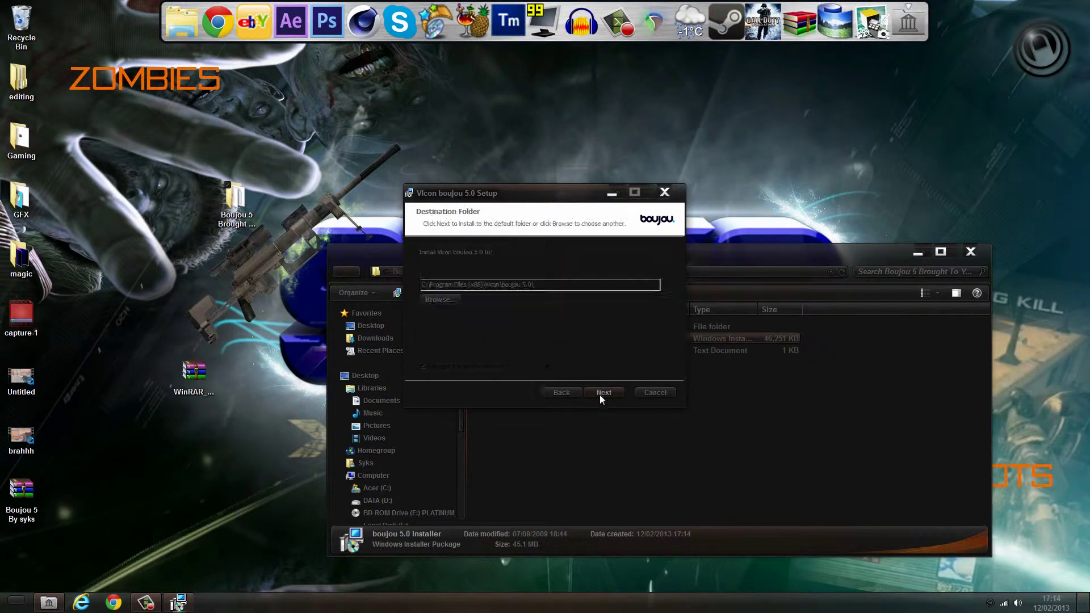
click(604, 392)
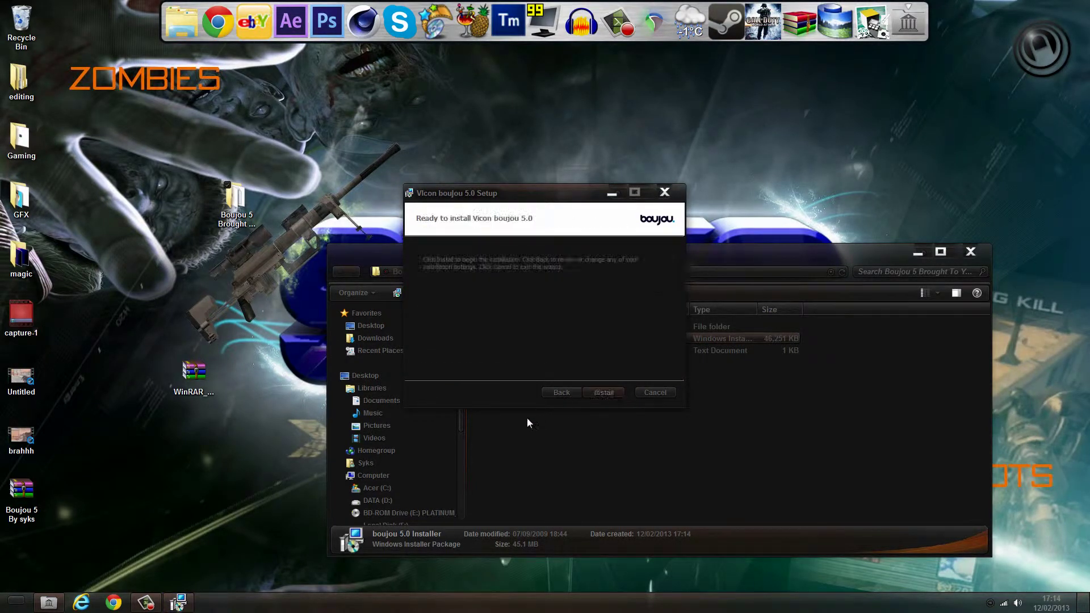
click(601, 392)
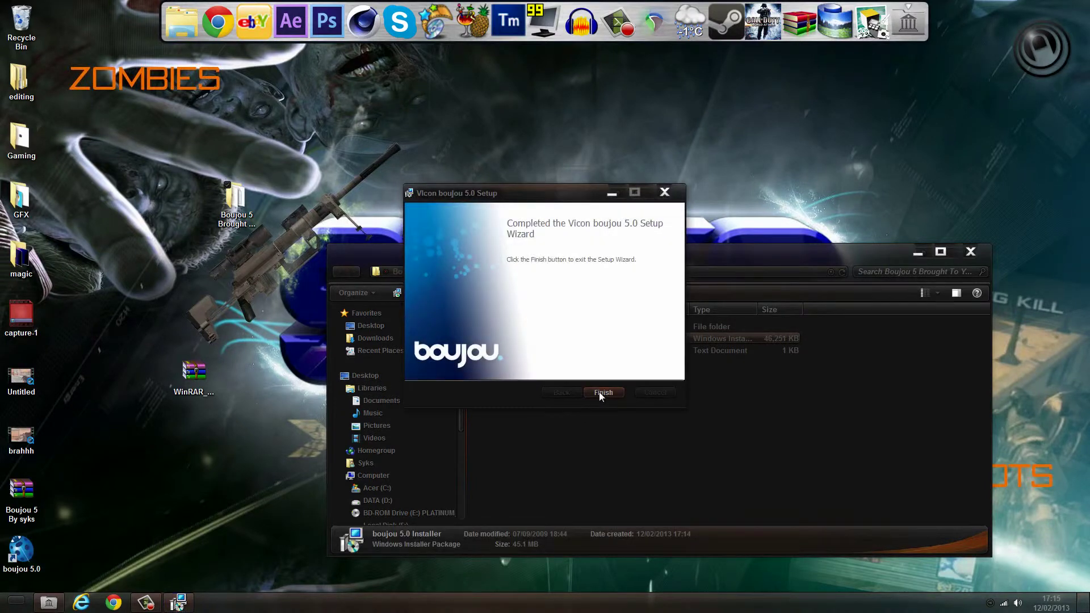
click(602, 393)
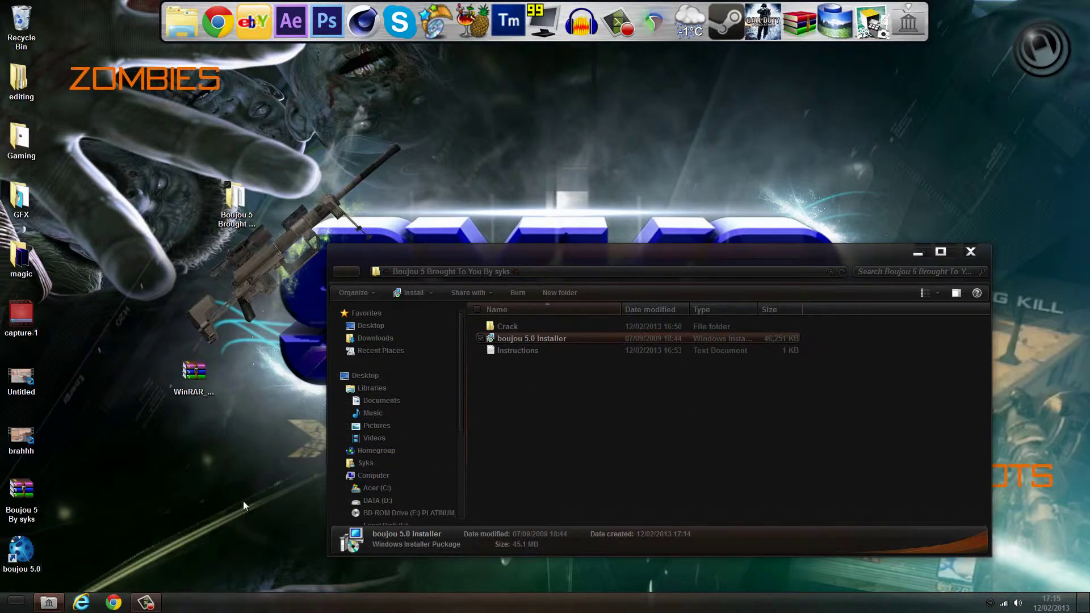
- Replace the installed boujou application in Vicon\boujou 5.0 with the one from Crack
right_click(32, 548)
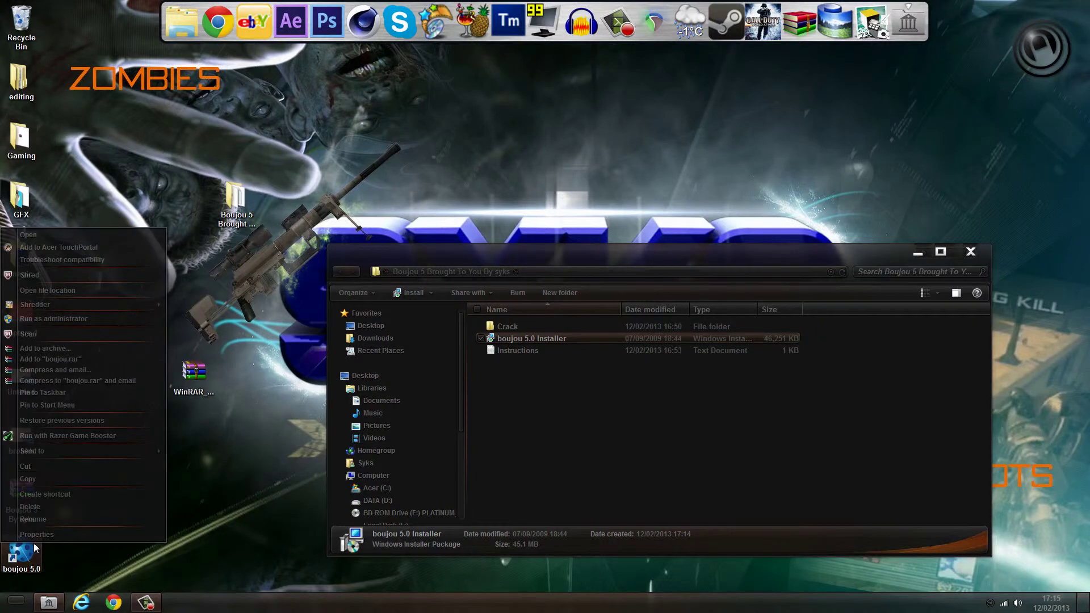
click(47, 290)
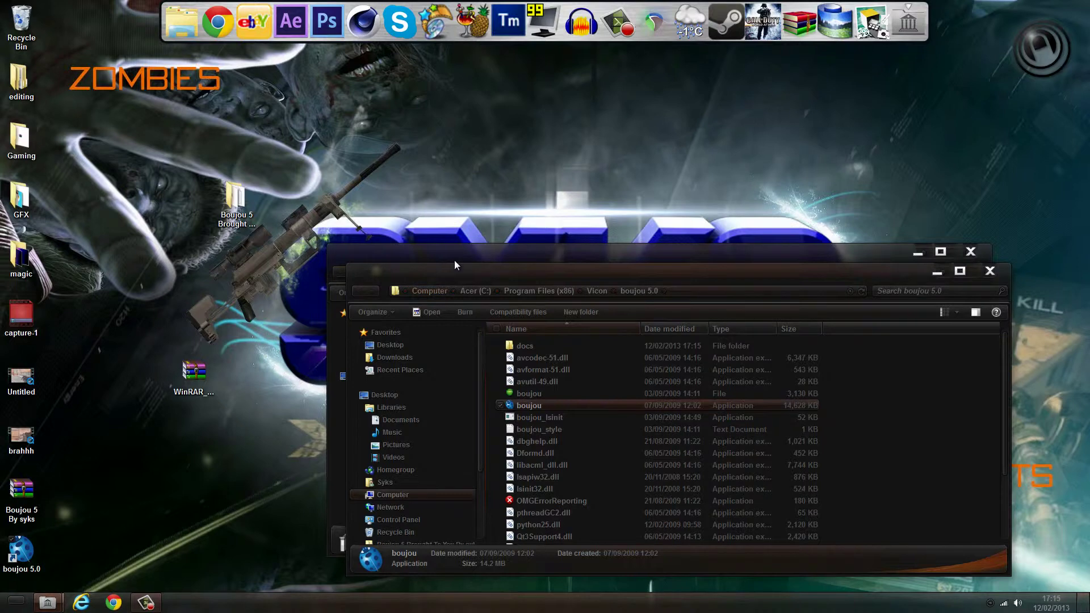
drag(454, 266, 428, 377)
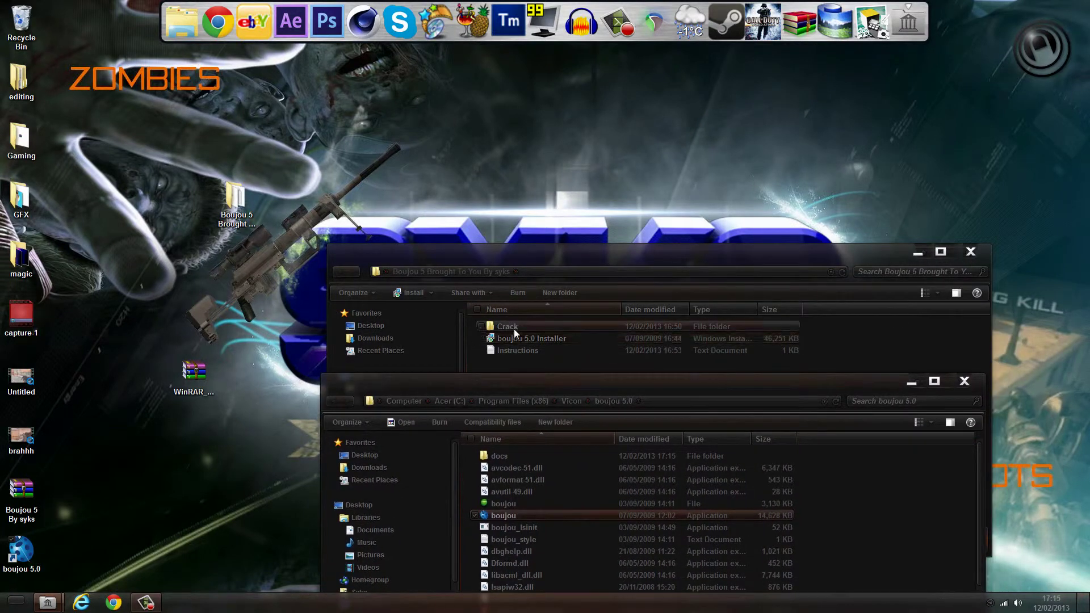
double_click(513, 328)
drag(515, 332, 873, 585)
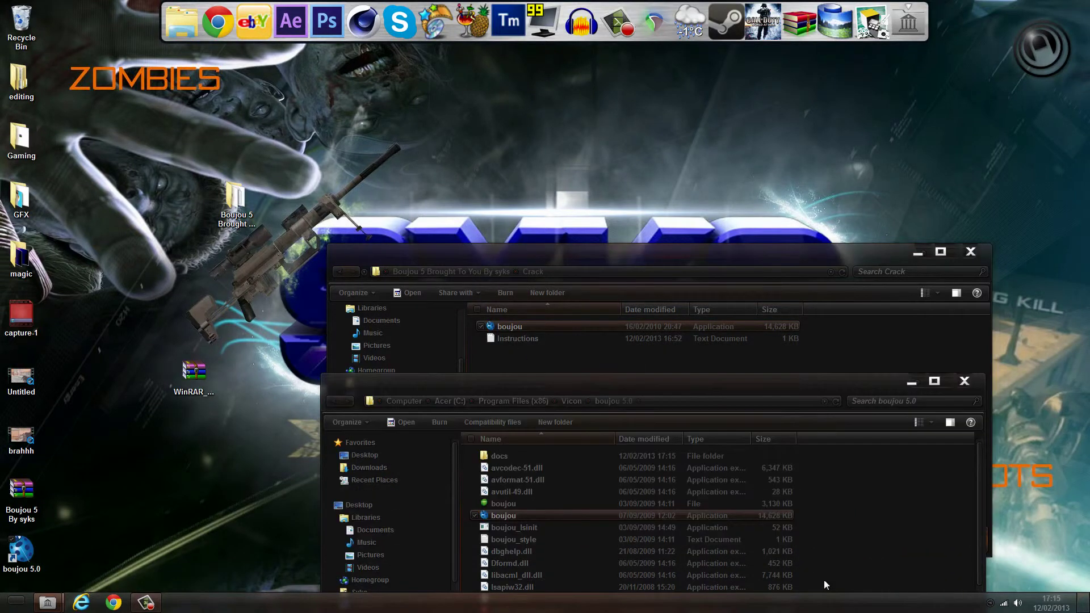
click(550, 241)
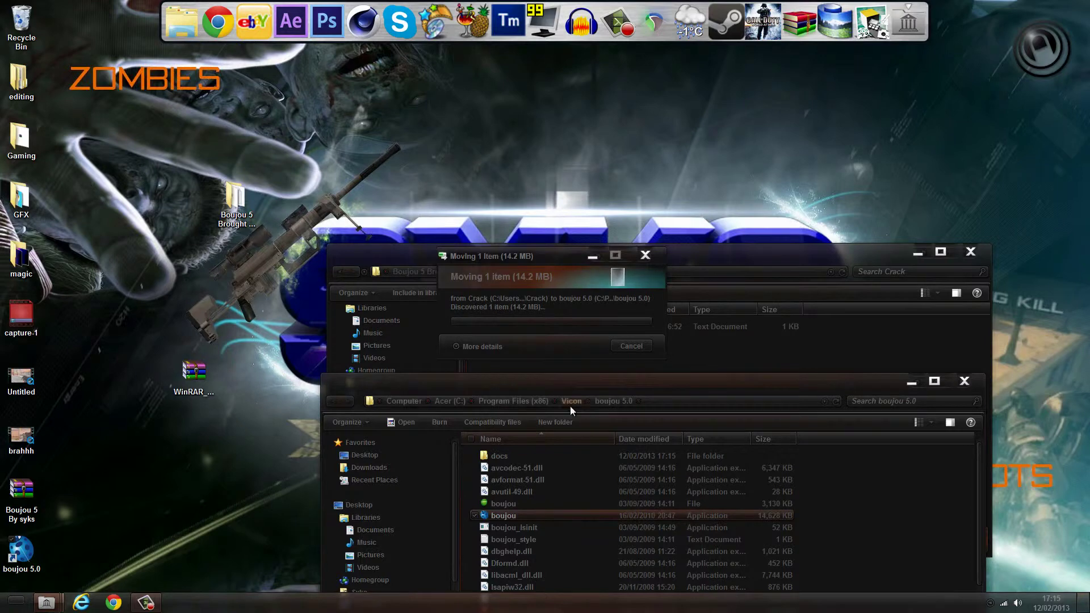
- Delete the boujou 5.0 desktop shortcut and pin the boujou application to the dock
drag(509, 379, 541, 216)
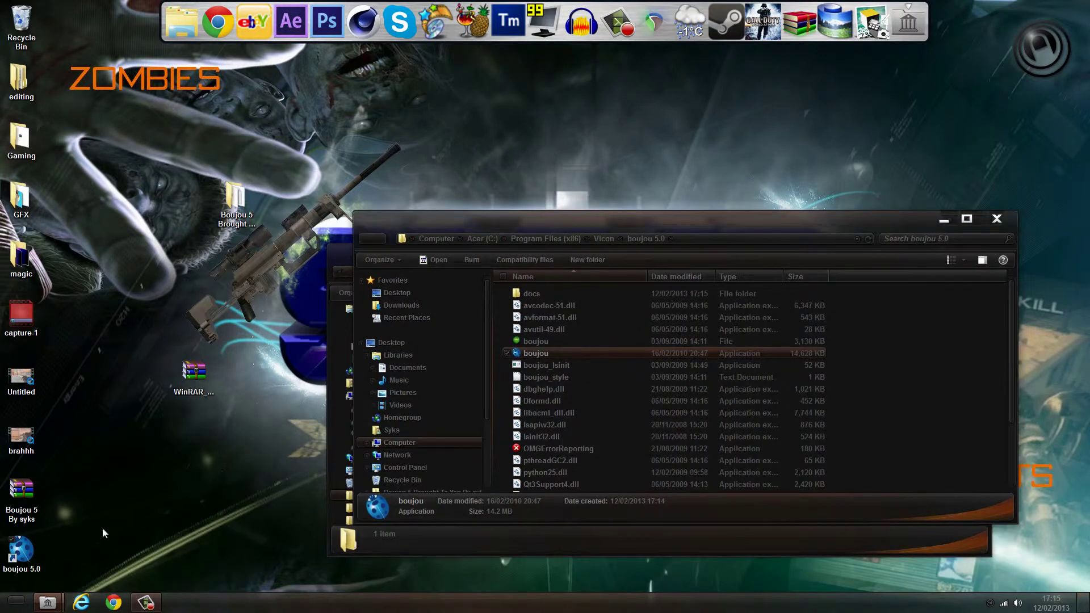
drag(22, 550, 22, 35)
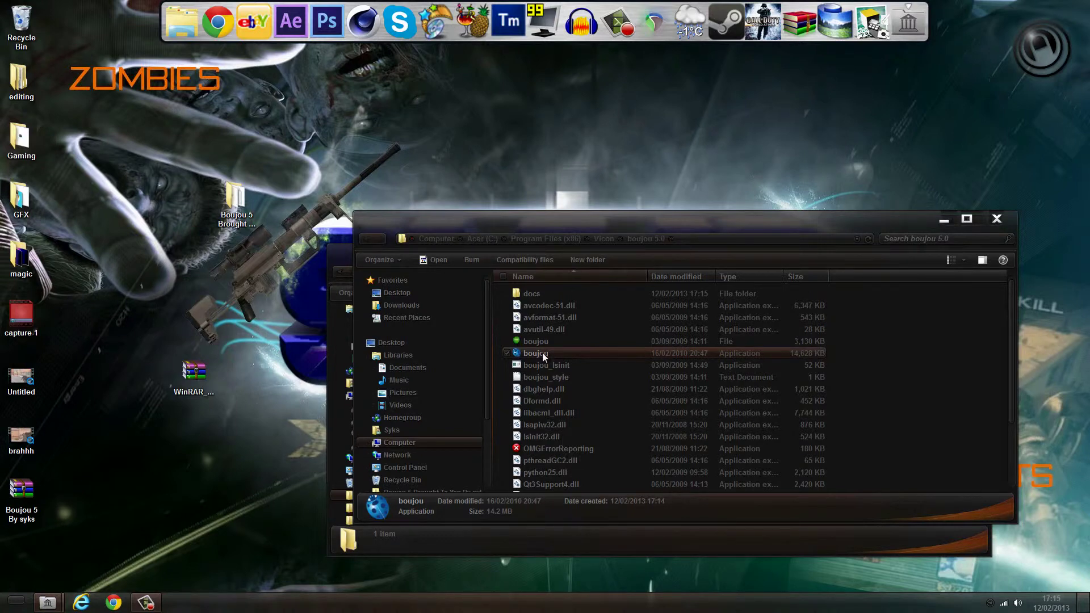
right_click(543, 353)
click(564, 358)
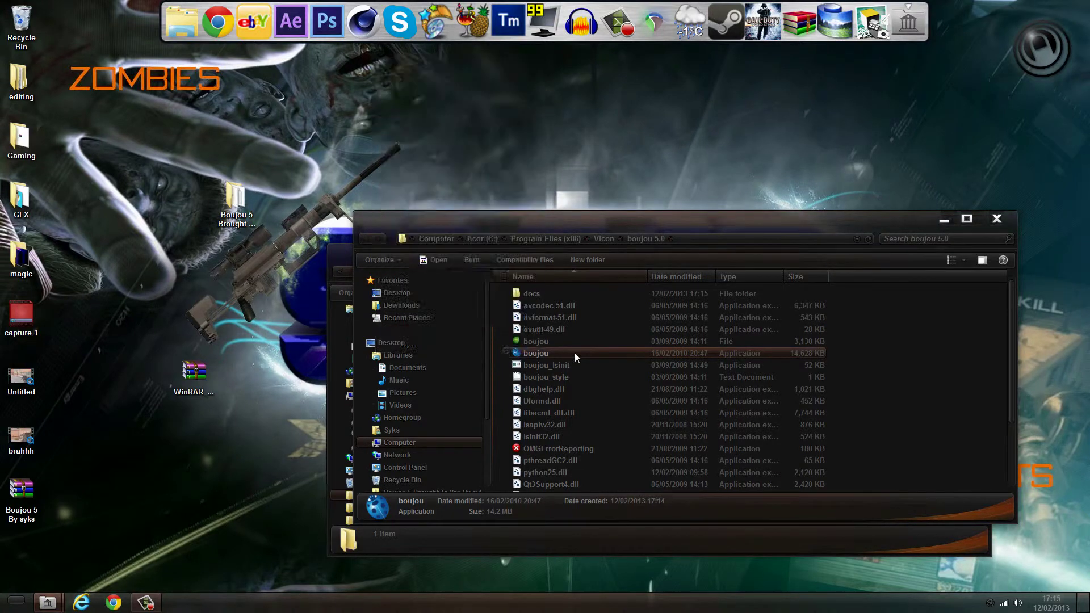
drag(575, 352, 382, 31)
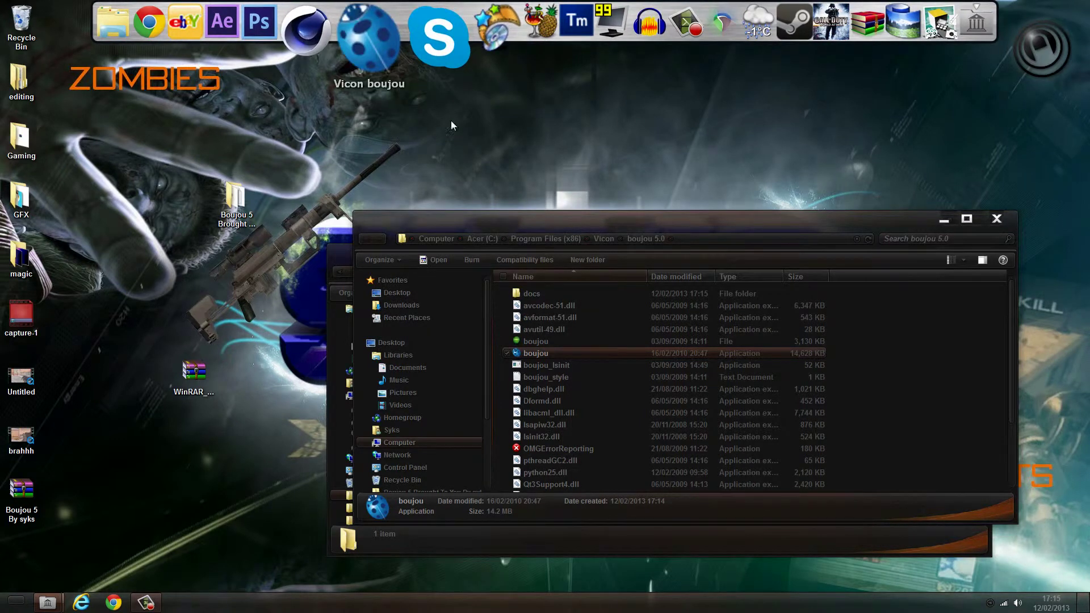
click(996, 218)
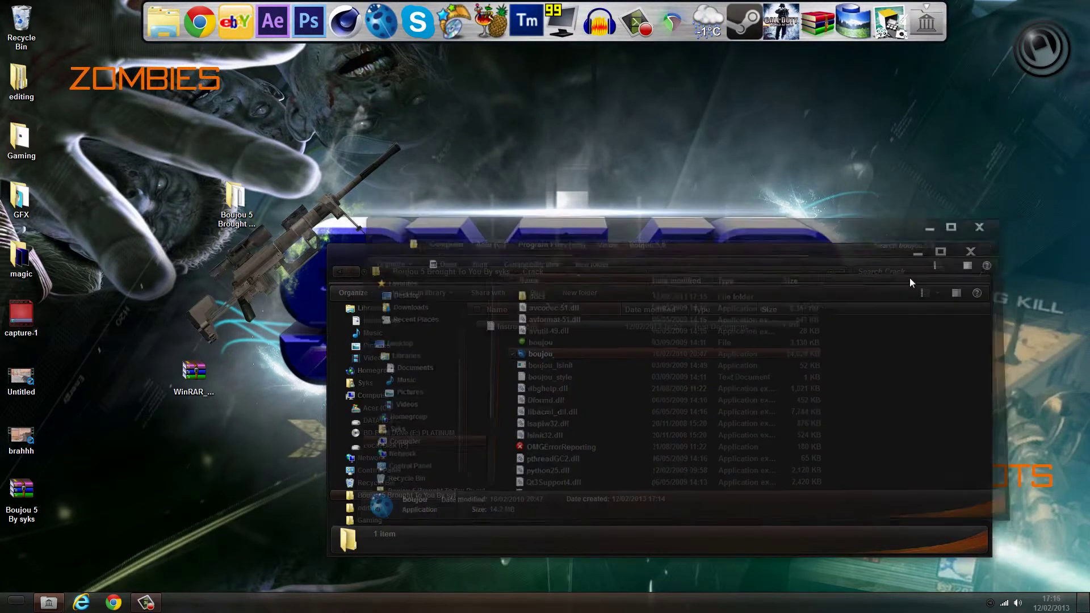
- Close the Crack folder, shift the Boujou 5 folder left, and launch boujou from the dock
click(972, 252)
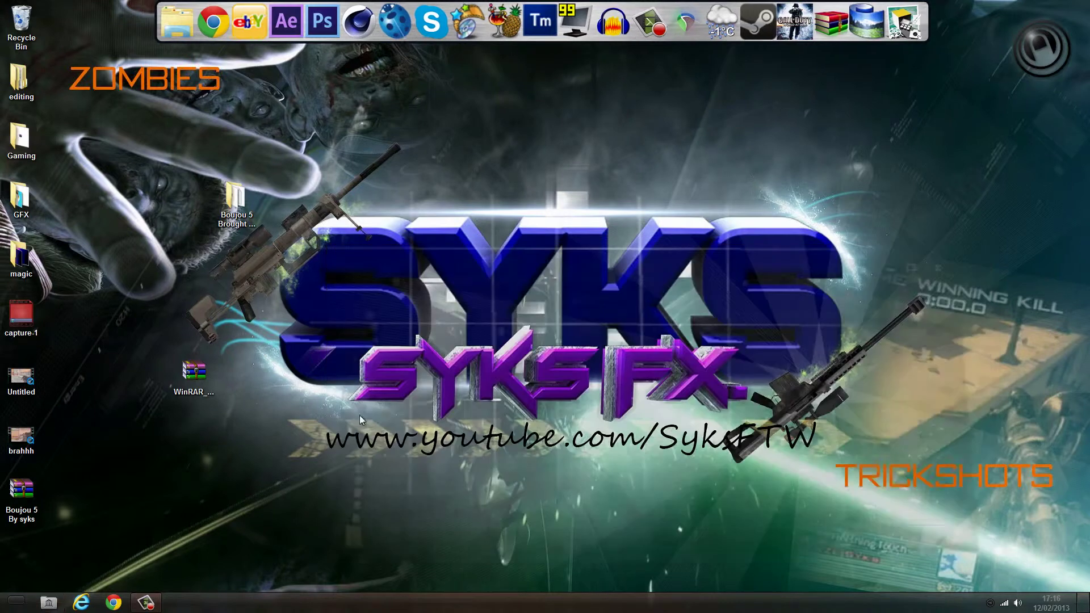
drag(227, 228, 98, 228)
click(375, 34)
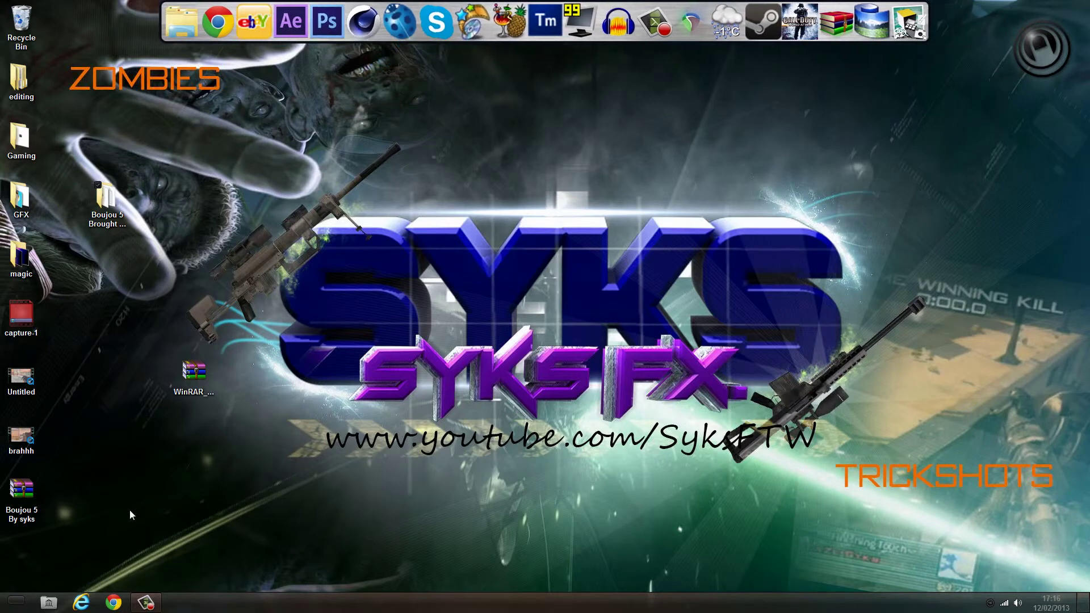
click(146, 602)
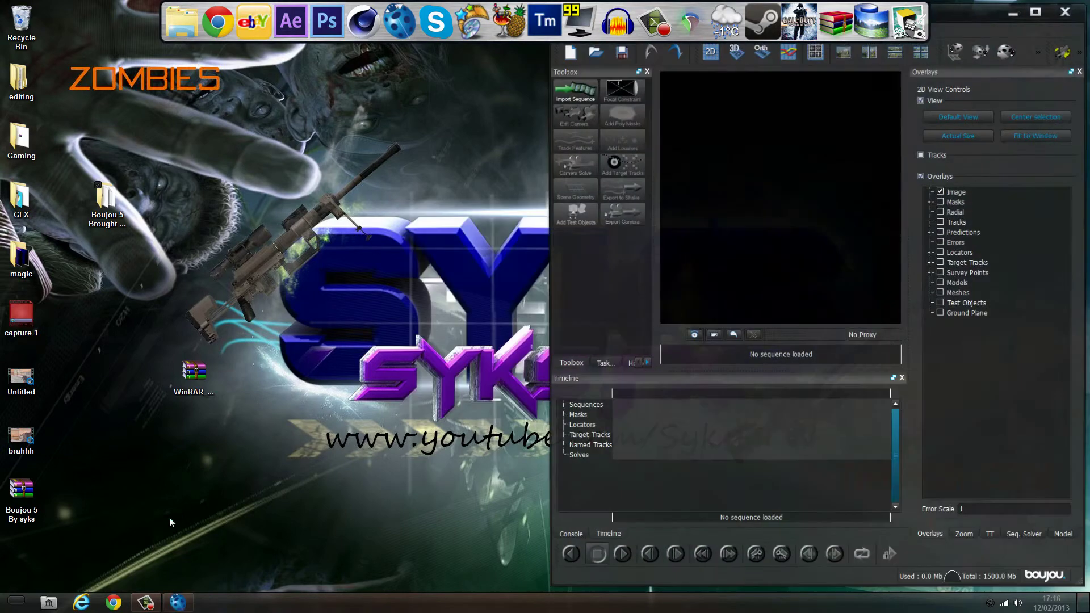
- Maximize boujou, select Sequences in the Timeline, then quit boujou
click(1047, 10)
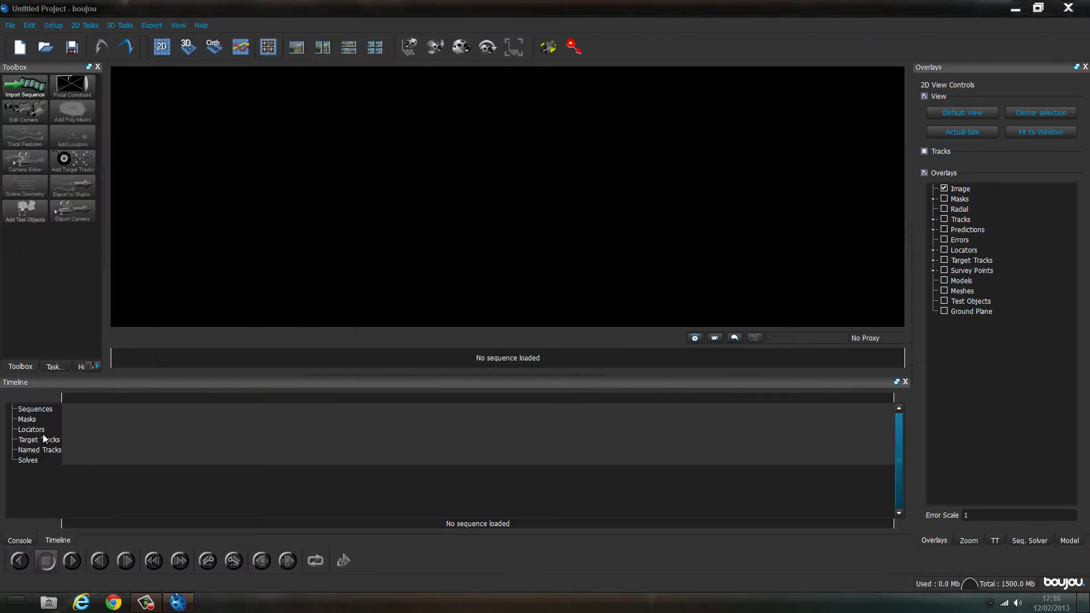
click(124, 410)
click(1068, 9)
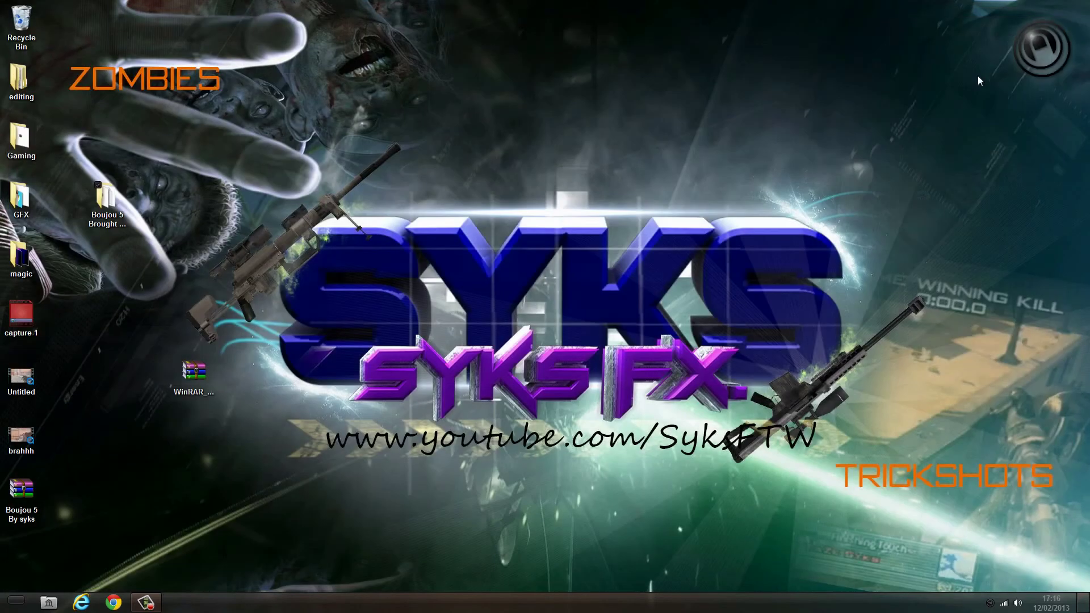